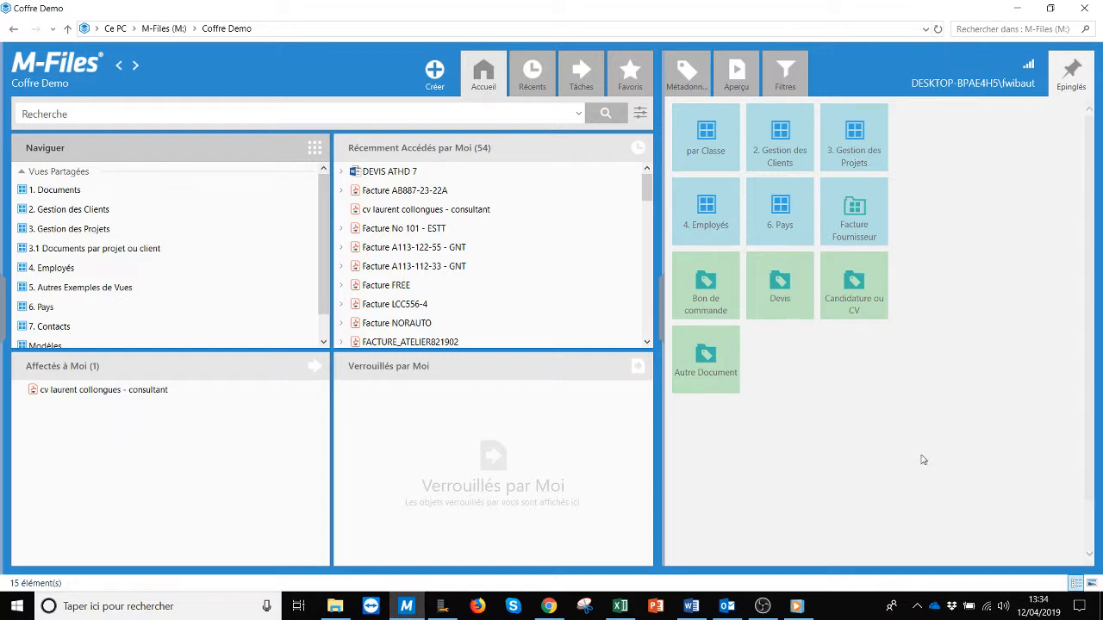
Step: Browse the documents by class, view the metadata of the consultant's CV in Candidature ou CV, and return to the home view
{"action": "left_click", "coordinate": [707, 131]}
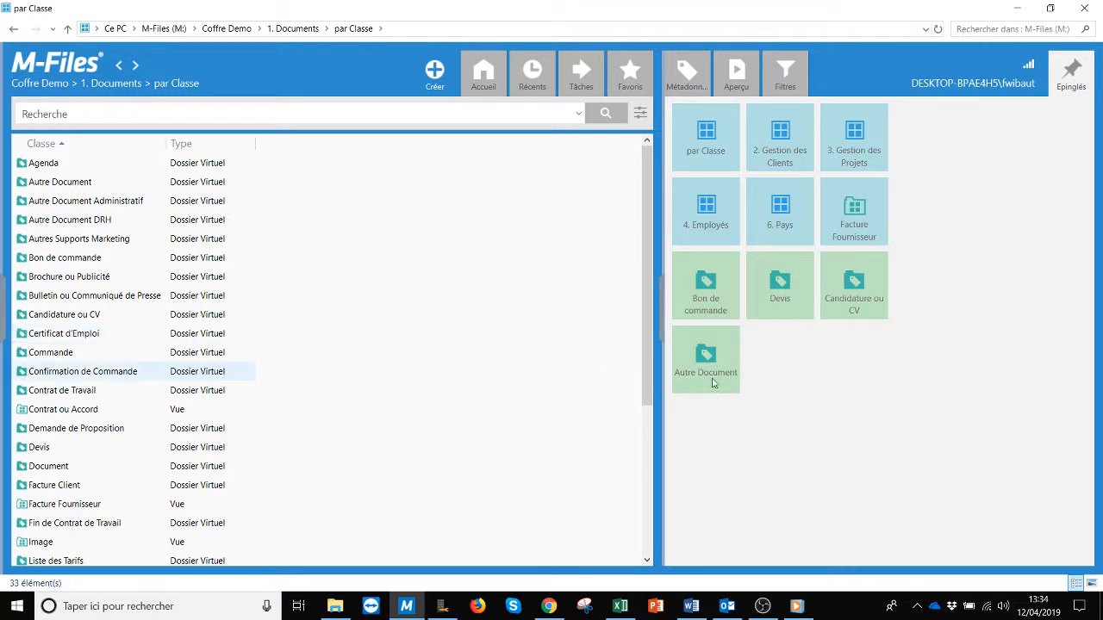
{"action": "left_click", "coordinate": [846, 289]}
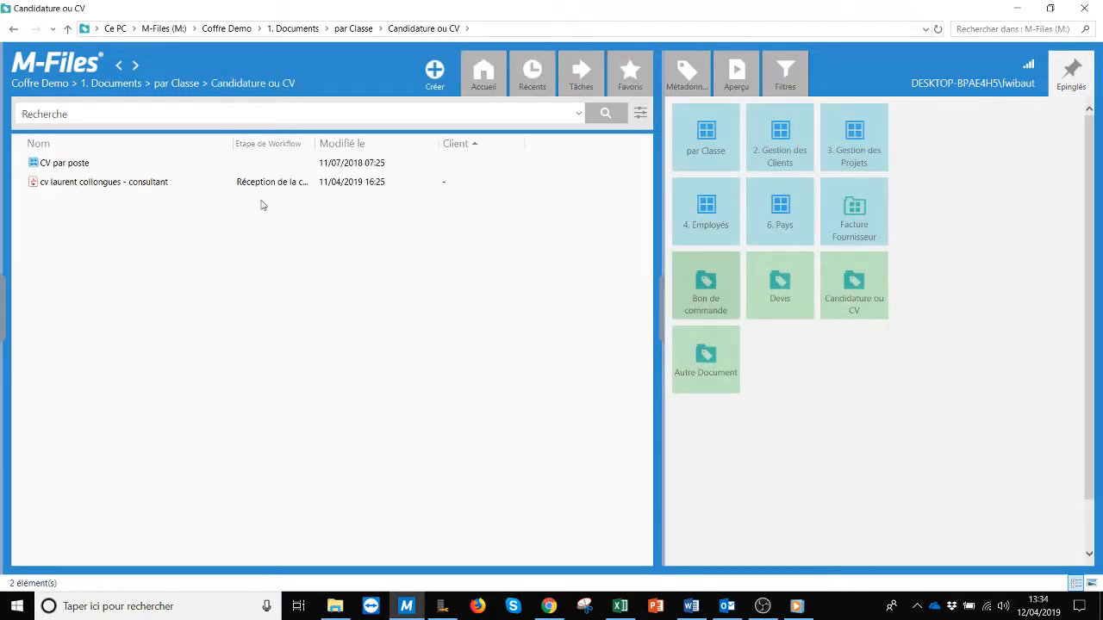
{"action": "left_click", "coordinate": [115, 183]}
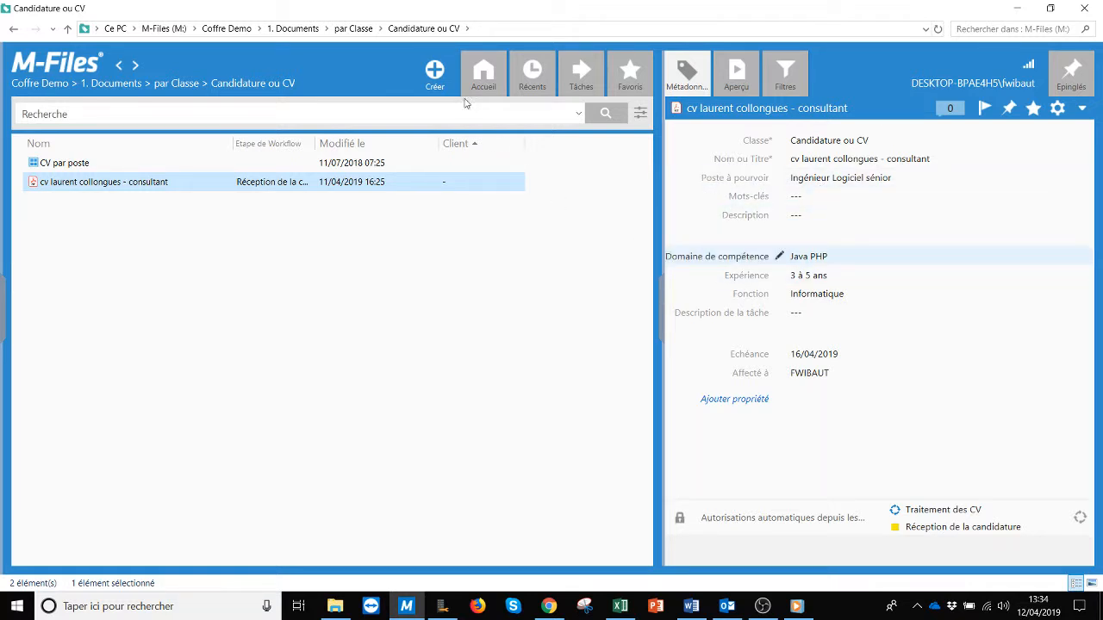
{"action": "left_click", "coordinate": [485, 75]}
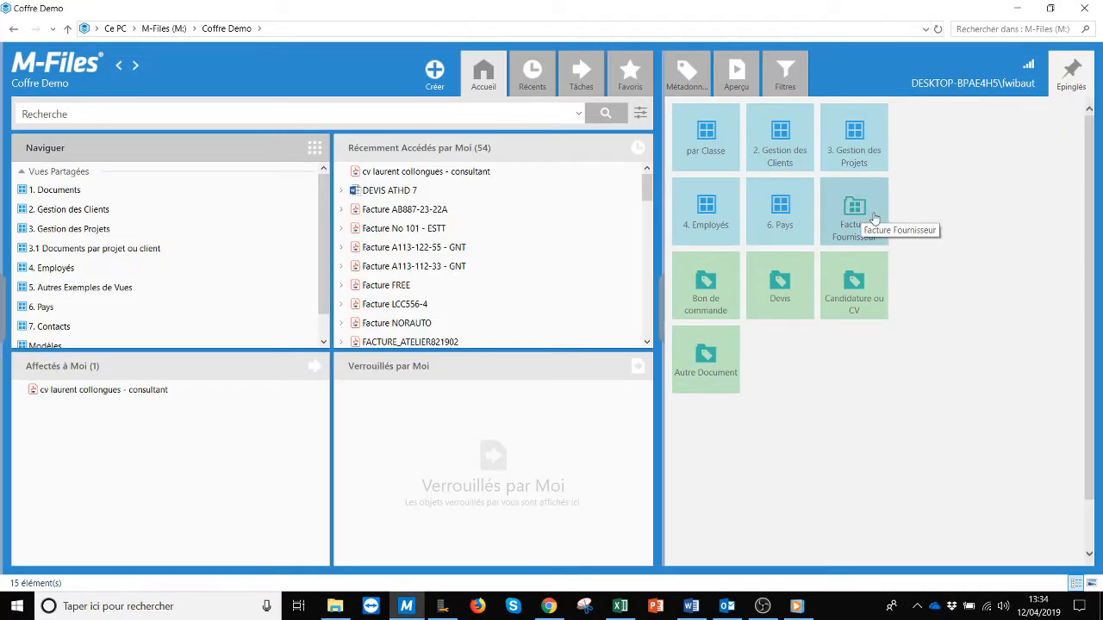
Step: View the metadata of Facture FREE in the Facture Fournisseur view and return to the home view
{"action": "left_click", "coordinate": [849, 212]}
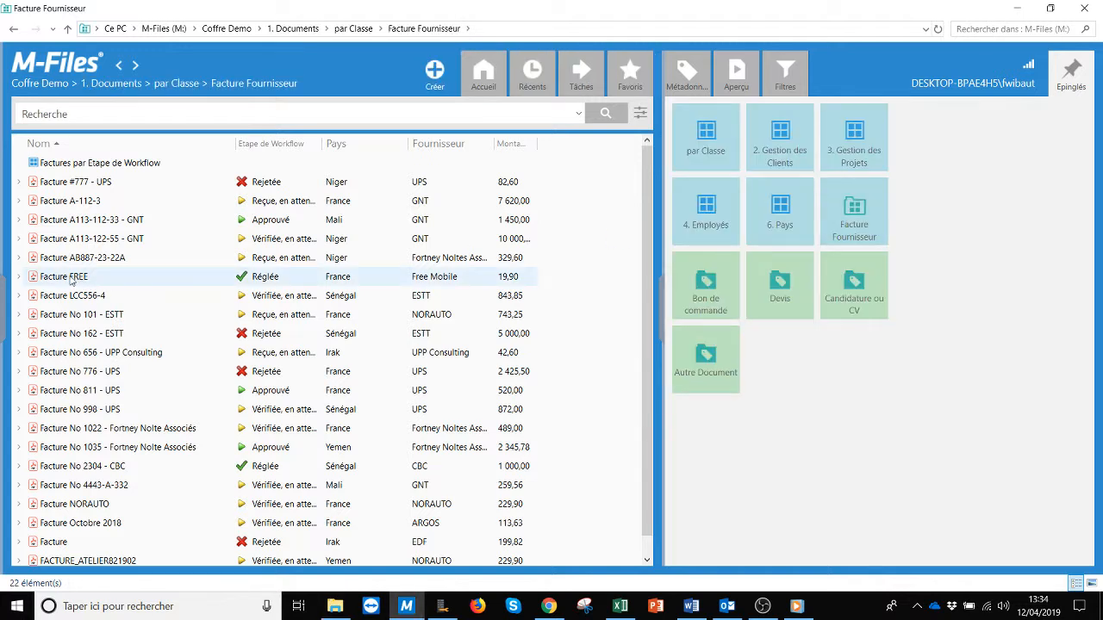
{"action": "left_click", "coordinate": [72, 279]}
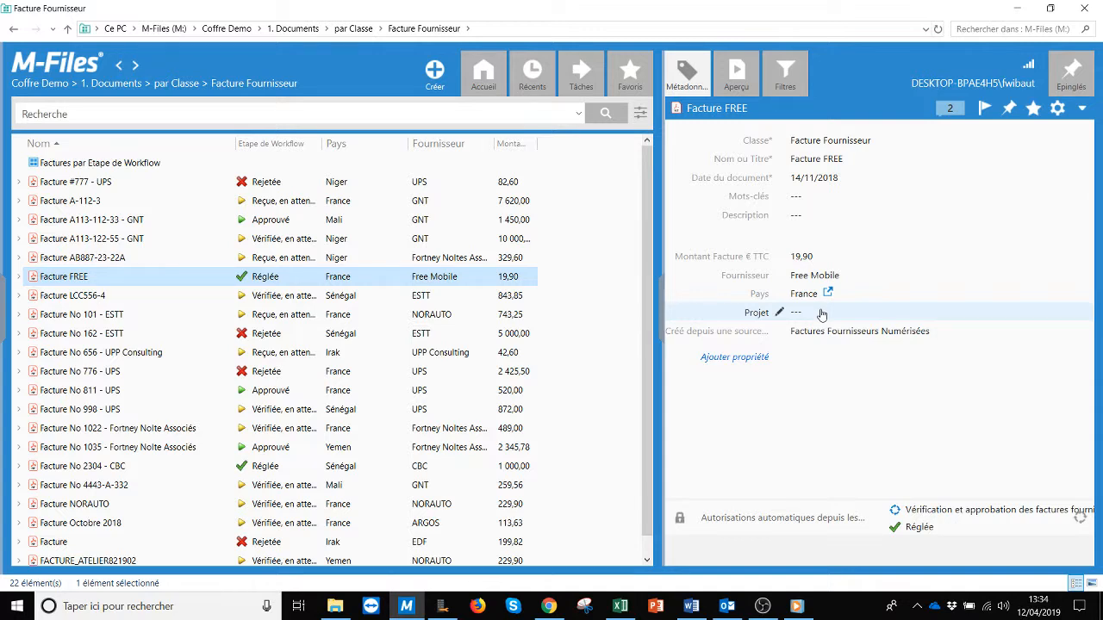
{"action": "left_click", "coordinate": [487, 78]}
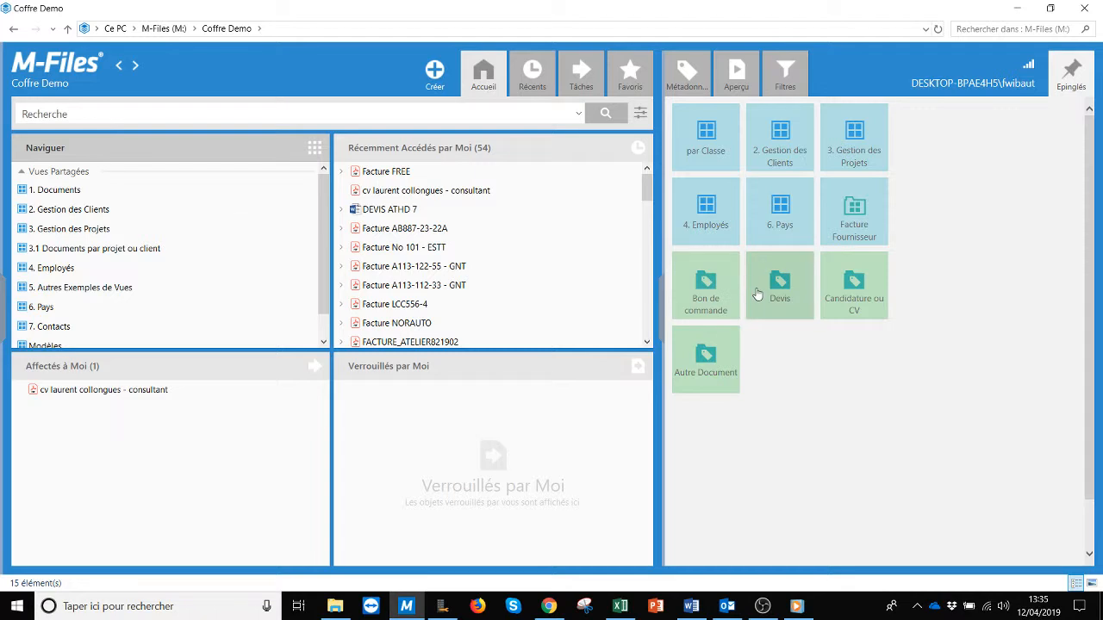
Step: Expand Client démo and its projects in the 2. Gestion des Clients view, and return to the home view
{"action": "left_click", "coordinate": [782, 136]}
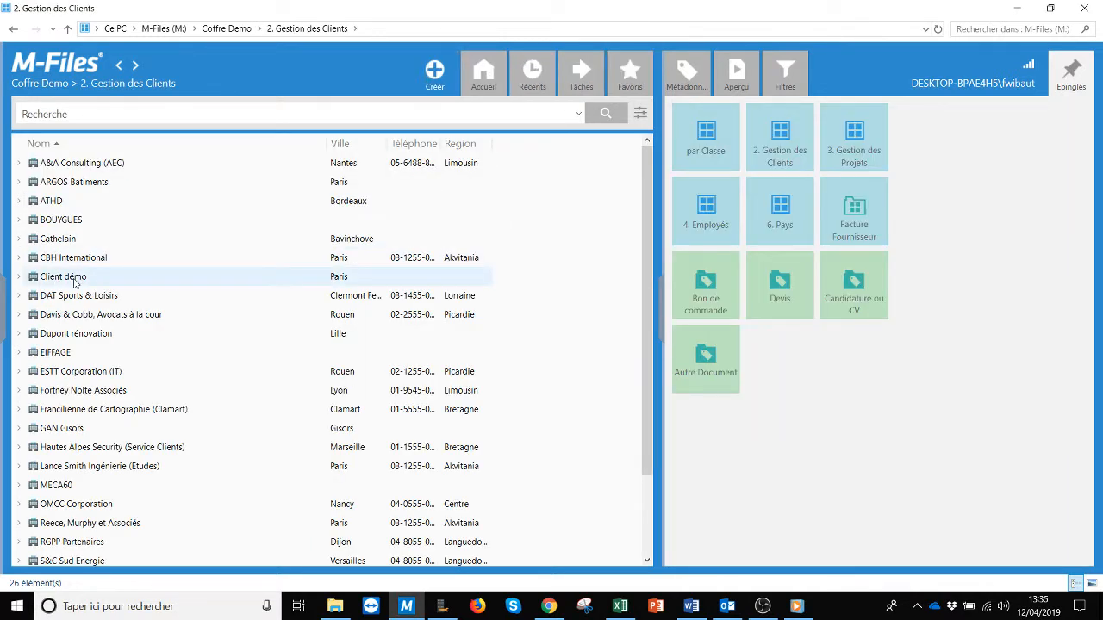
{"action": "left_click", "coordinate": [19, 278]}
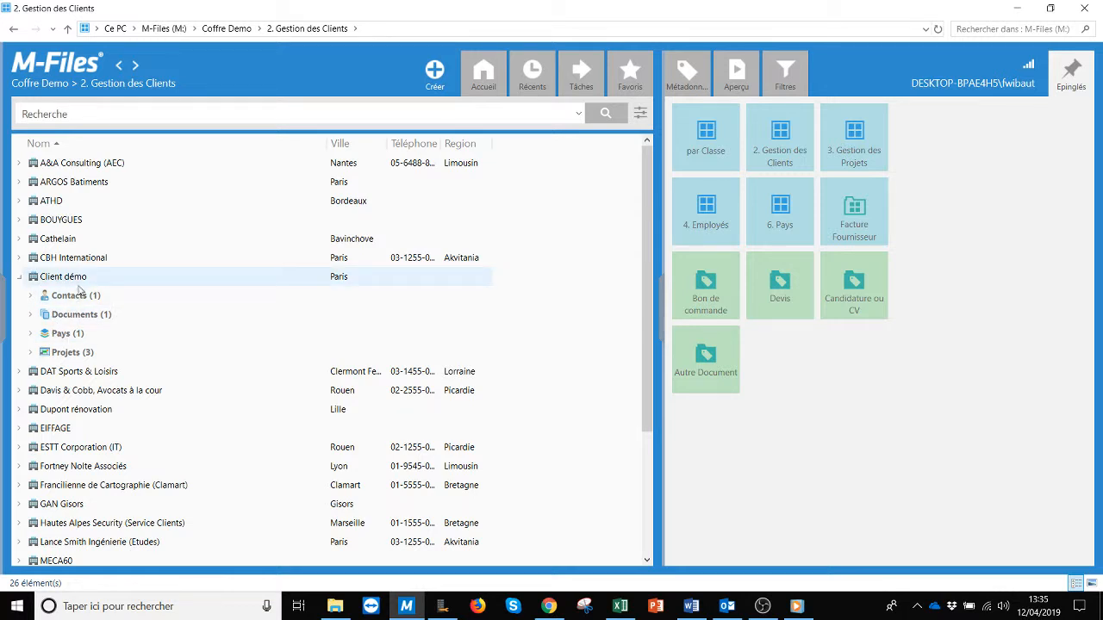
{"action": "left_click", "coordinate": [30, 353]}
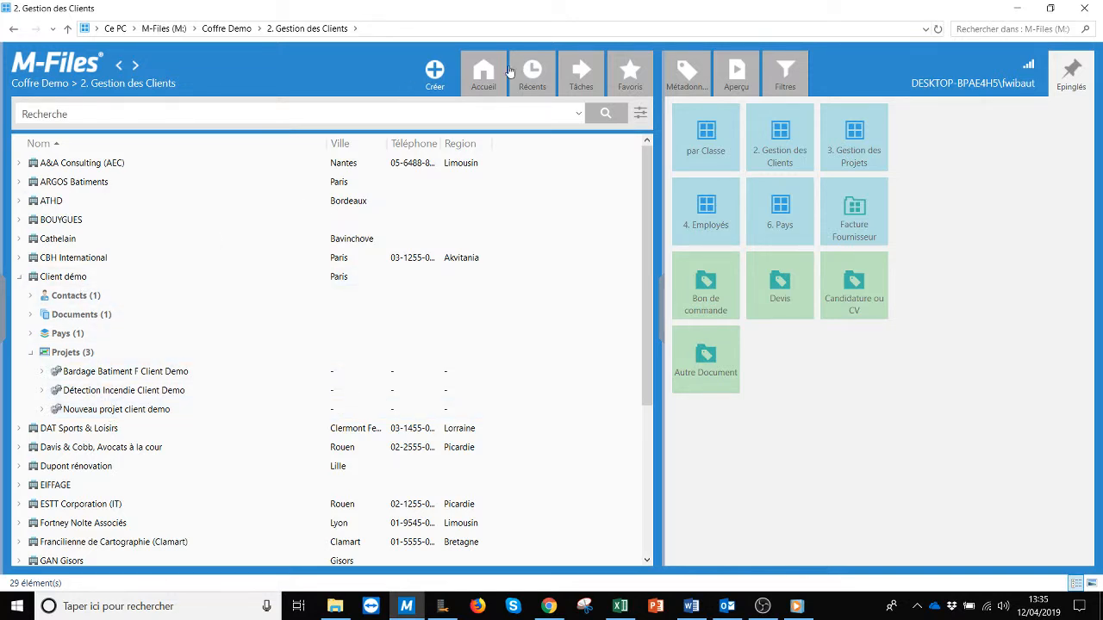
{"action": "left_click", "coordinate": [484, 77]}
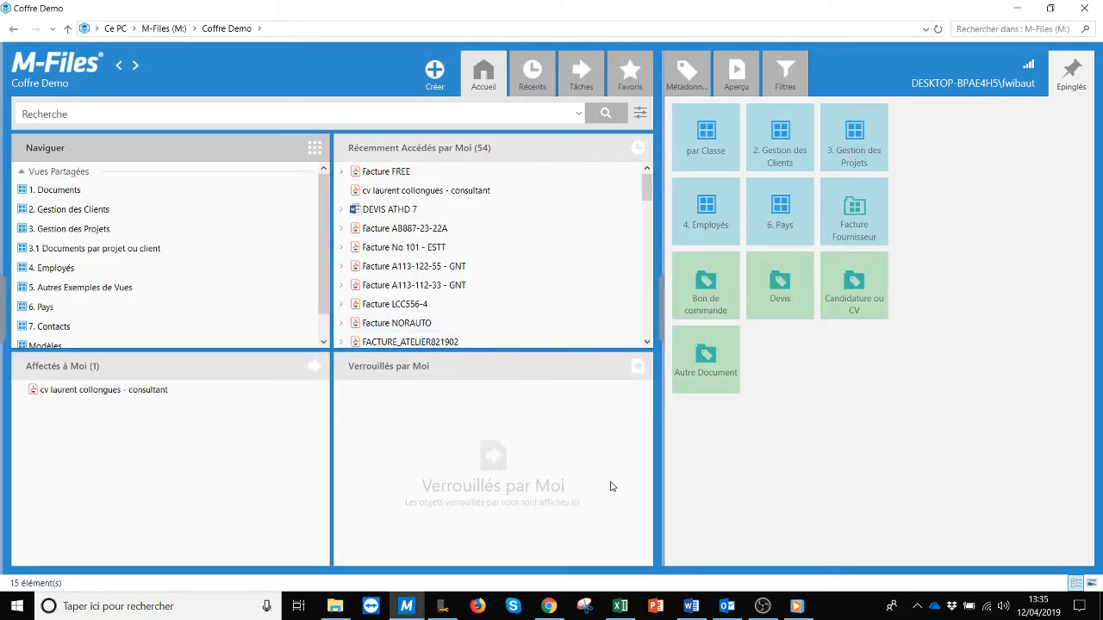
Step: Switch to Word and write "Creation devis" in the blank document
{"action": "left_click", "coordinate": [691, 605]}
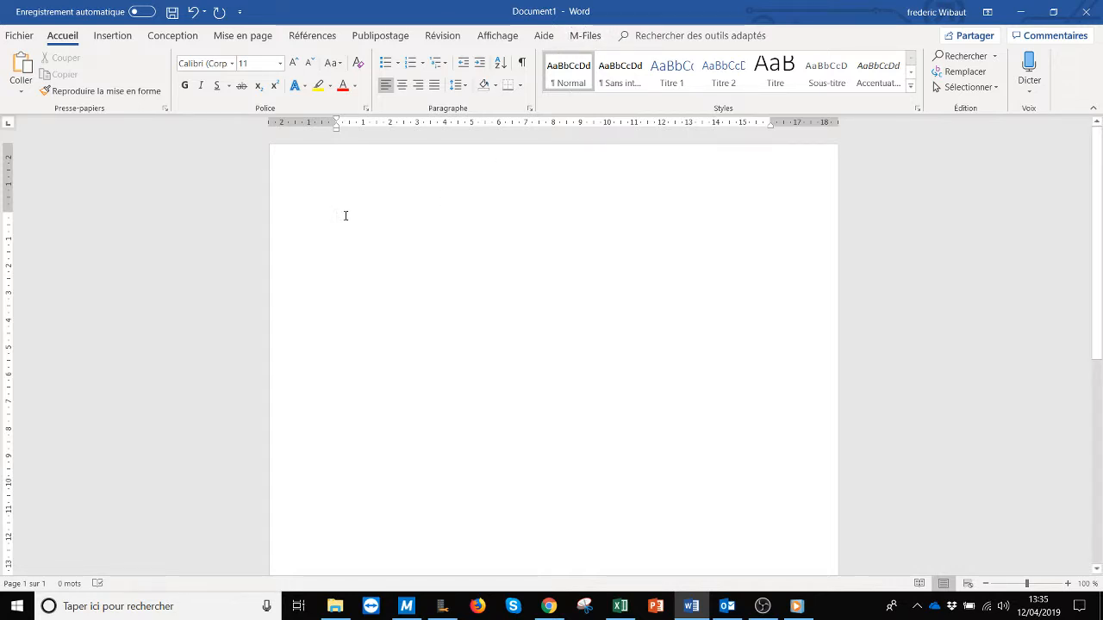
{"action": "type", "text": "Creation d"}
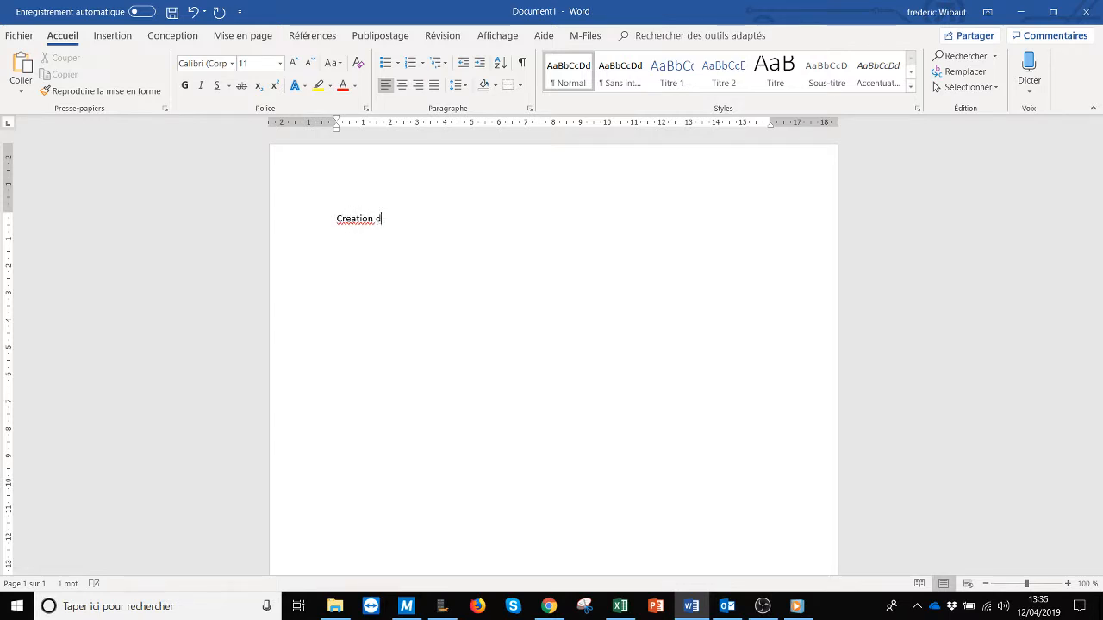
{"action": "type", "text": "evis"}
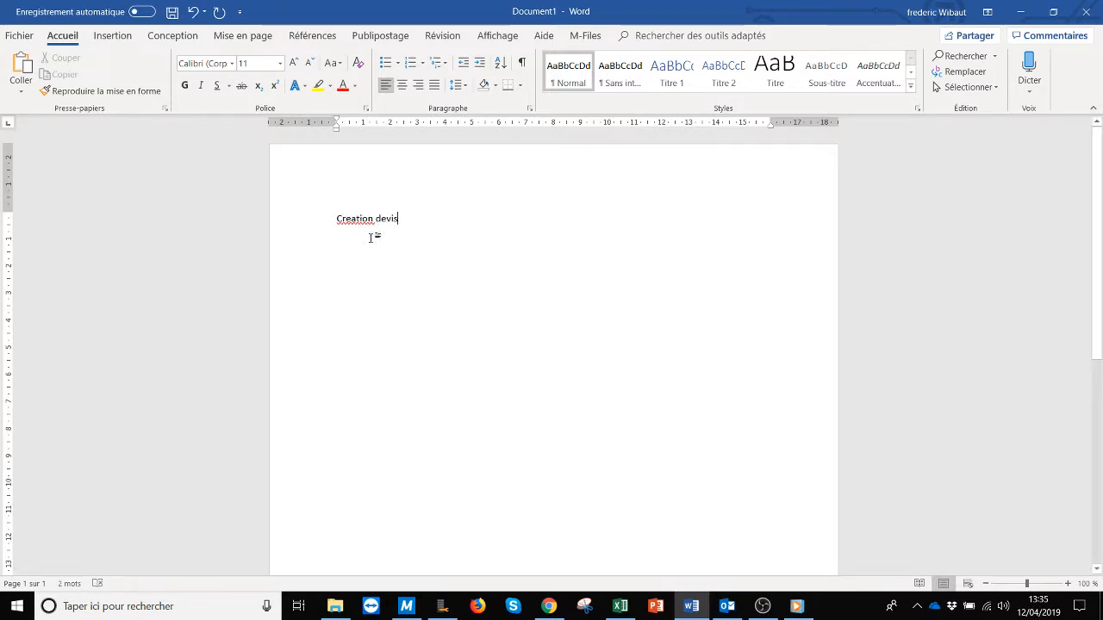
Step: Try saving the Word document into M-Files with the class Devis, and abandon its metadata card
{"action": "left_click", "coordinate": [585, 35]}
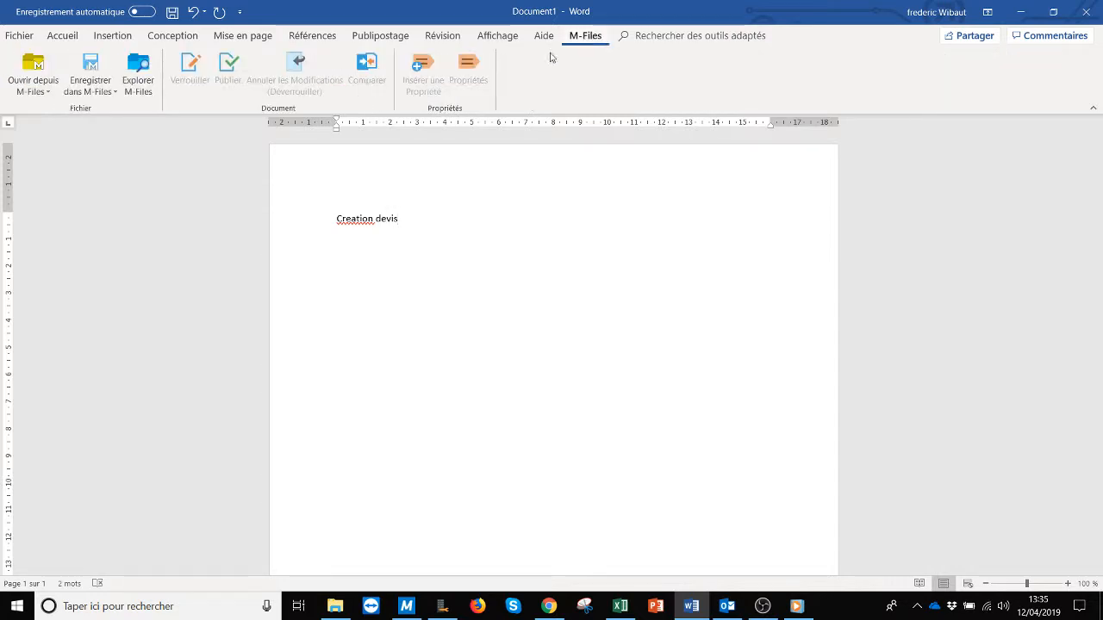
{"action": "left_click", "coordinate": [113, 92]}
{"action": "left_click", "coordinate": [110, 109]}
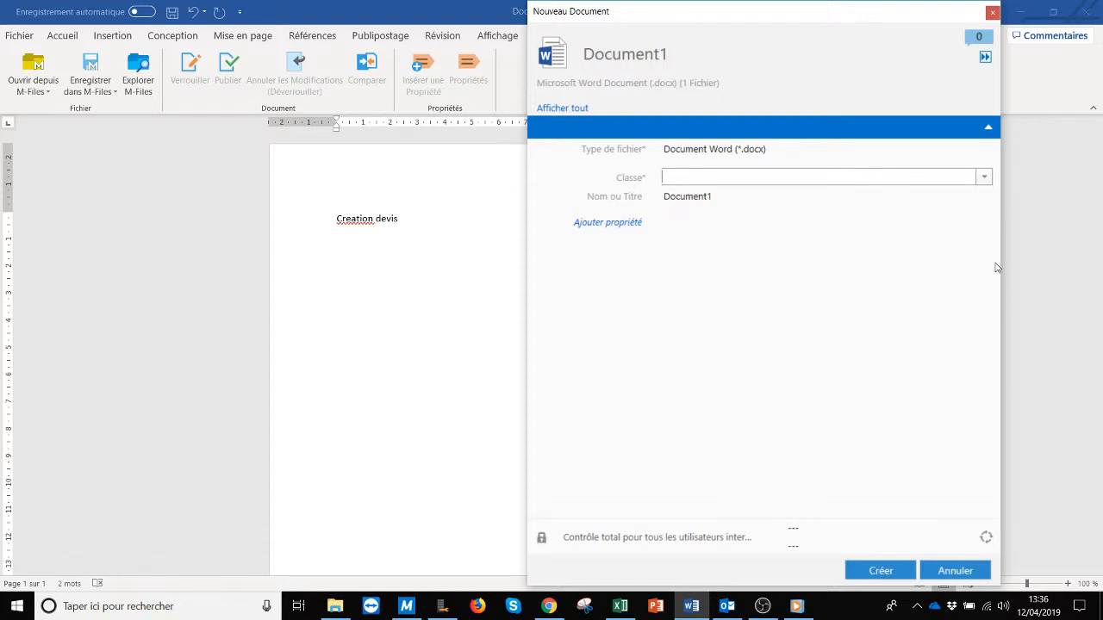
{"action": "left_click", "coordinate": [986, 178]}
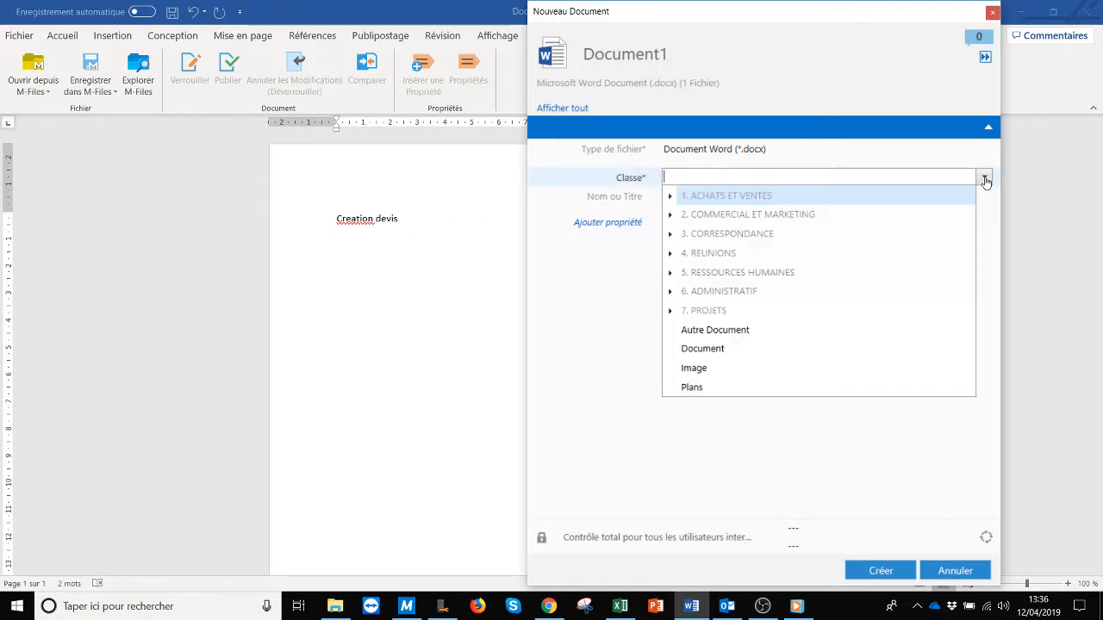
{"action": "left_click", "coordinate": [671, 199]}
{"action": "left_click", "coordinate": [702, 349]}
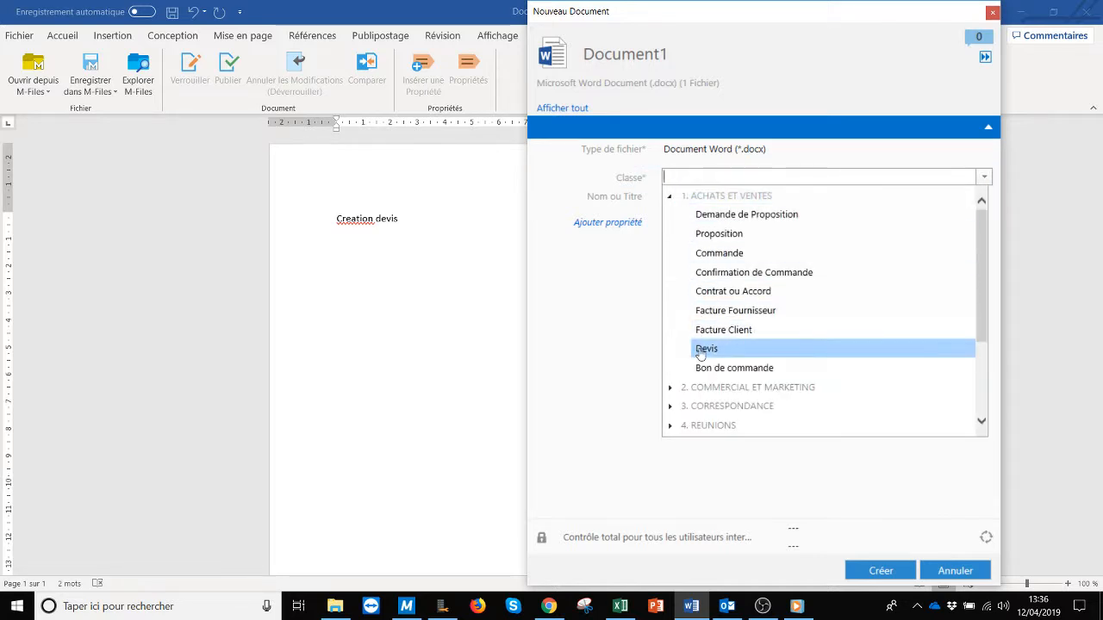
{"action": "left_click", "coordinate": [702, 349]}
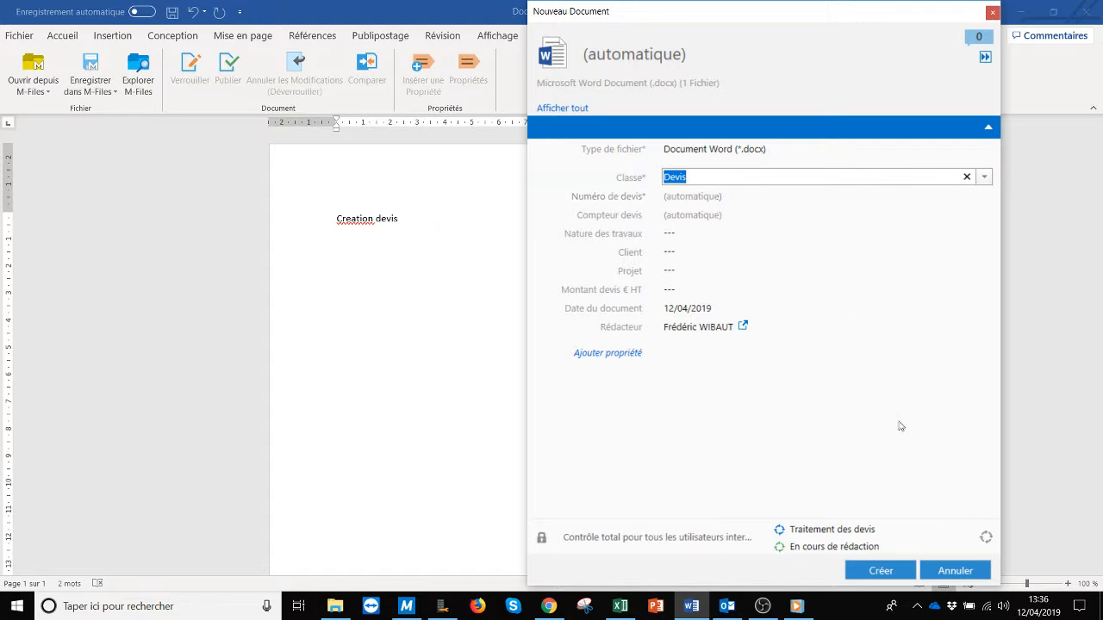
{"action": "left_click", "coordinate": [948, 579]}
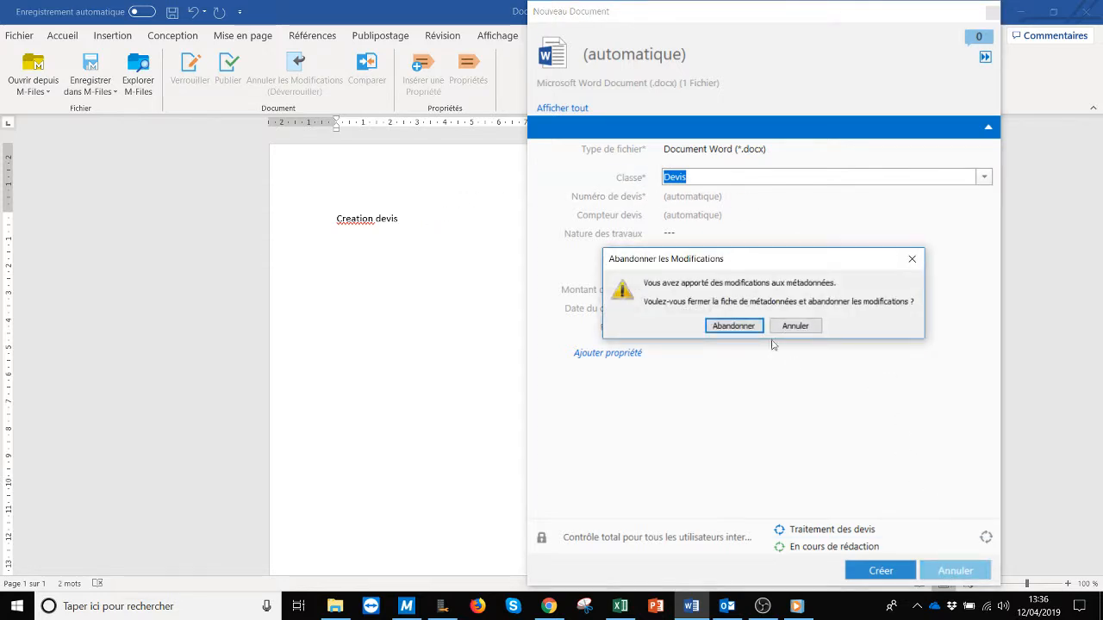
{"action": "left_click", "coordinate": [732, 325]}
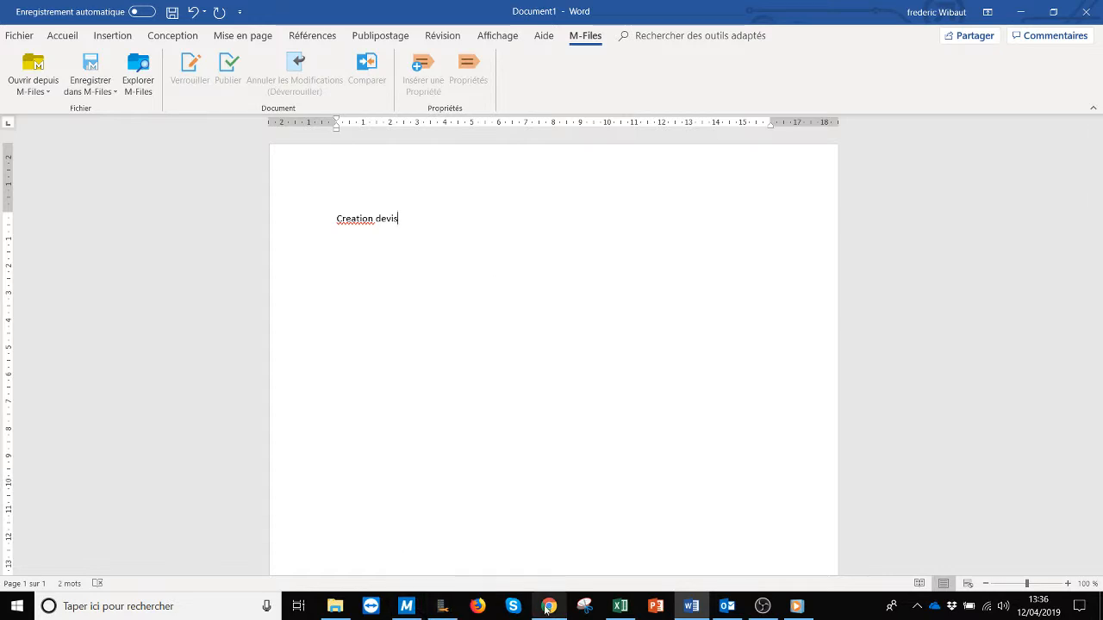
Step: Switch to M-Files, start a new document of class Devis to review its templates, and cancel the creation
{"action": "left_click", "coordinate": [406, 606]}
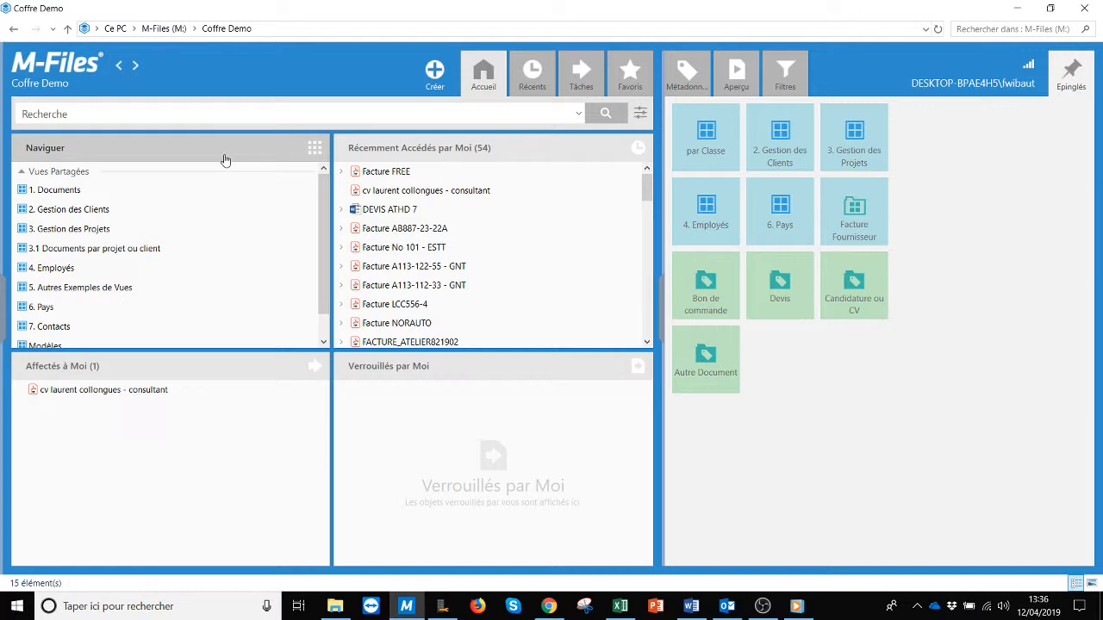
{"action": "left_click", "coordinate": [434, 74]}
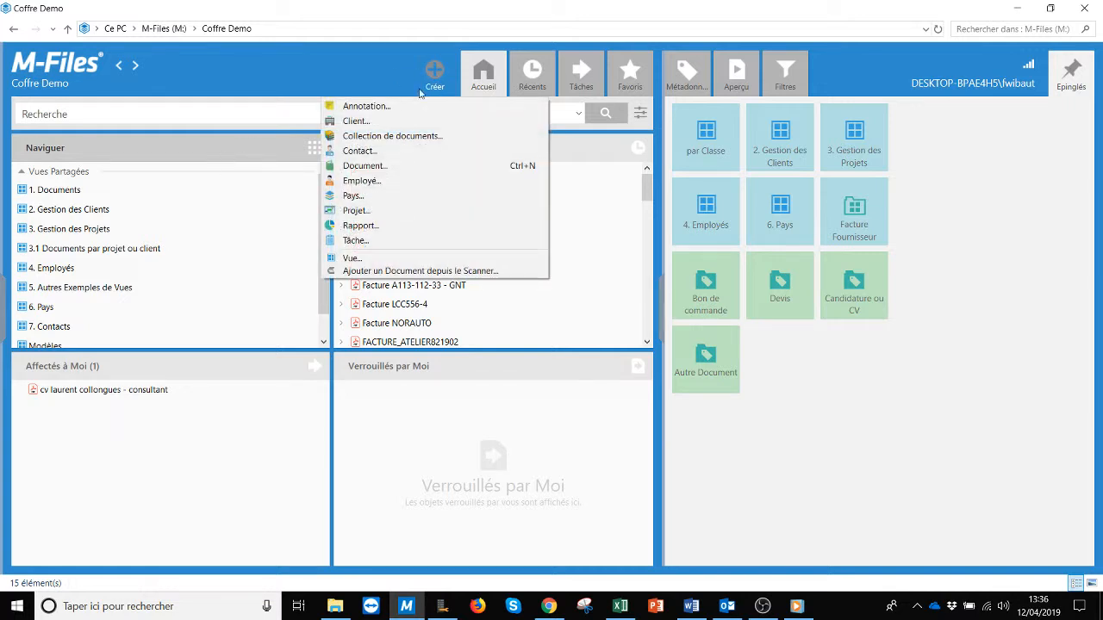
{"action": "left_click", "coordinate": [362, 167]}
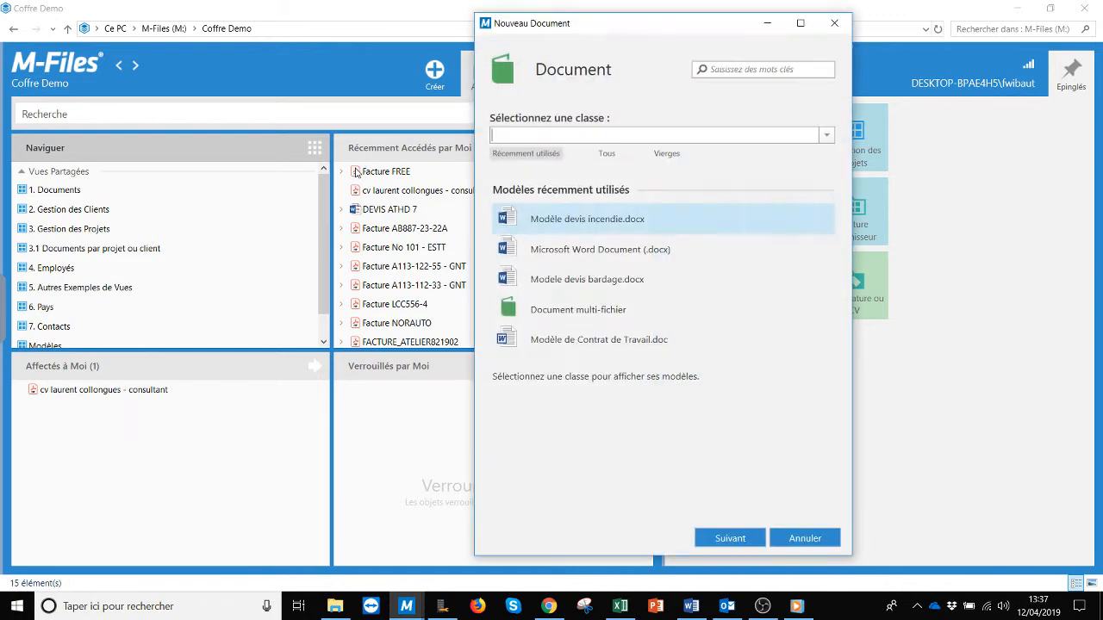
{"action": "left_click", "coordinate": [573, 252]}
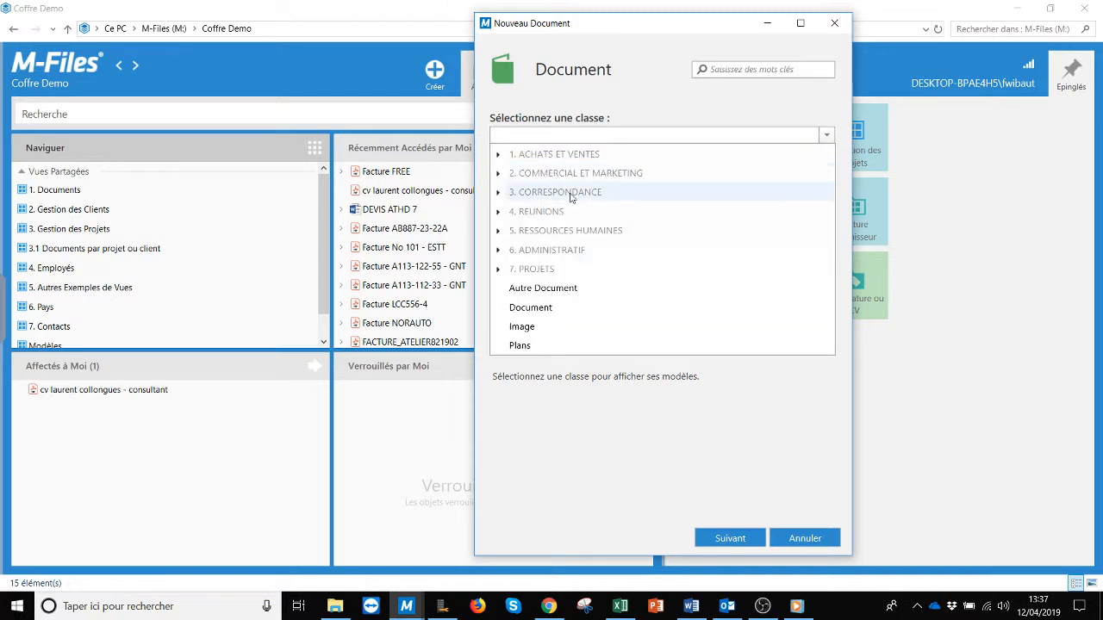
{"action": "left_click", "coordinate": [497, 155]}
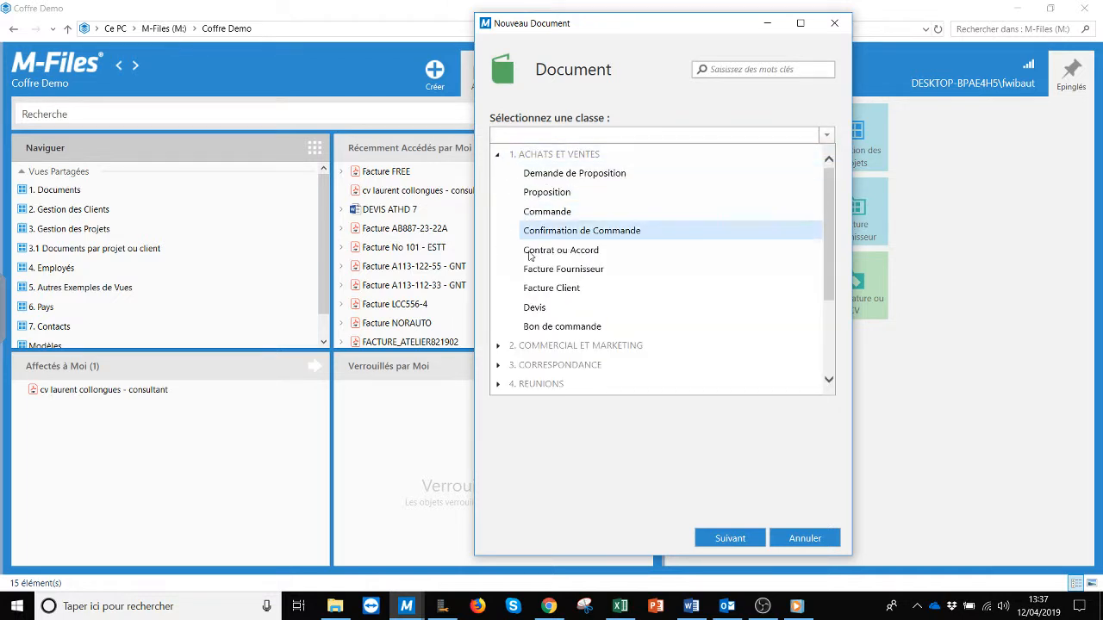
{"action": "left_click", "coordinate": [532, 307]}
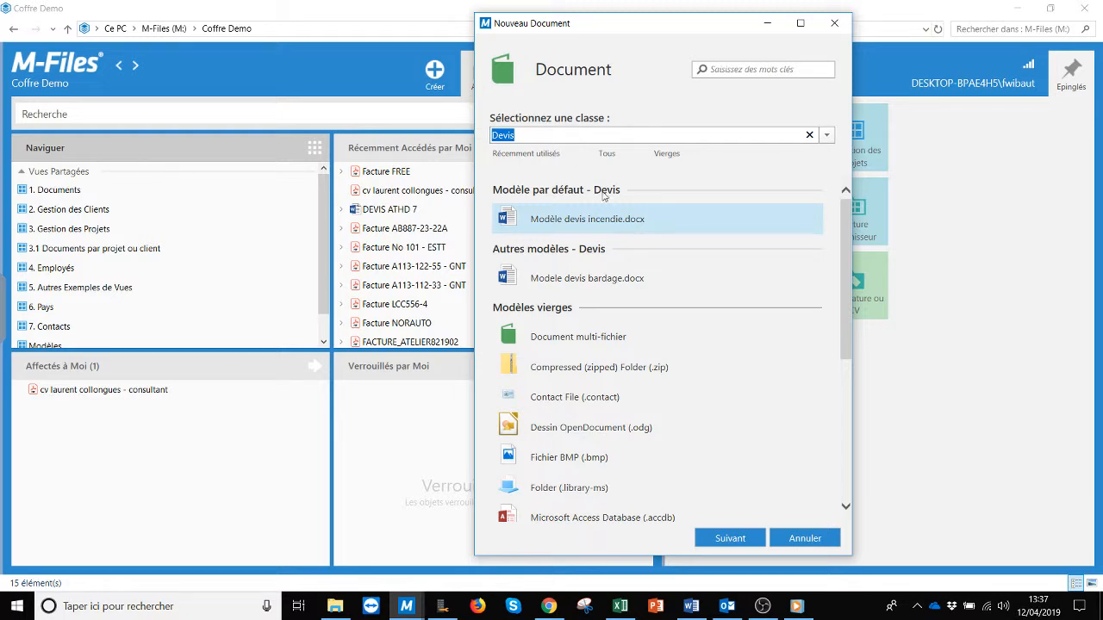
{"action": "left_click", "coordinate": [799, 542]}
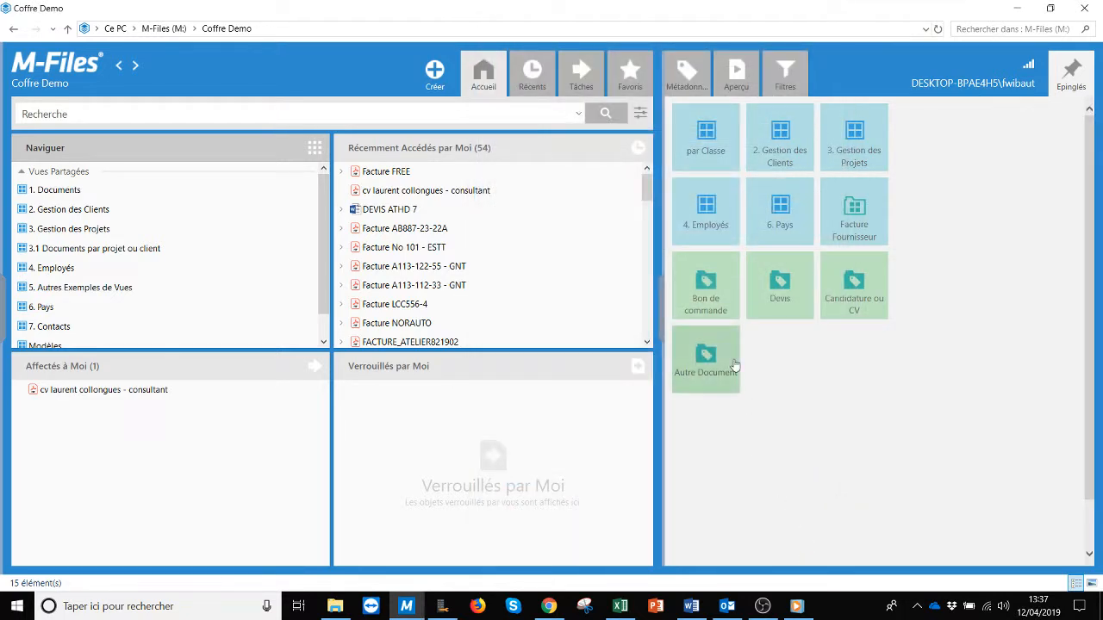
Step: Open the pinned Devis view of the documents sorted by class
{"action": "left_click", "coordinate": [779, 288]}
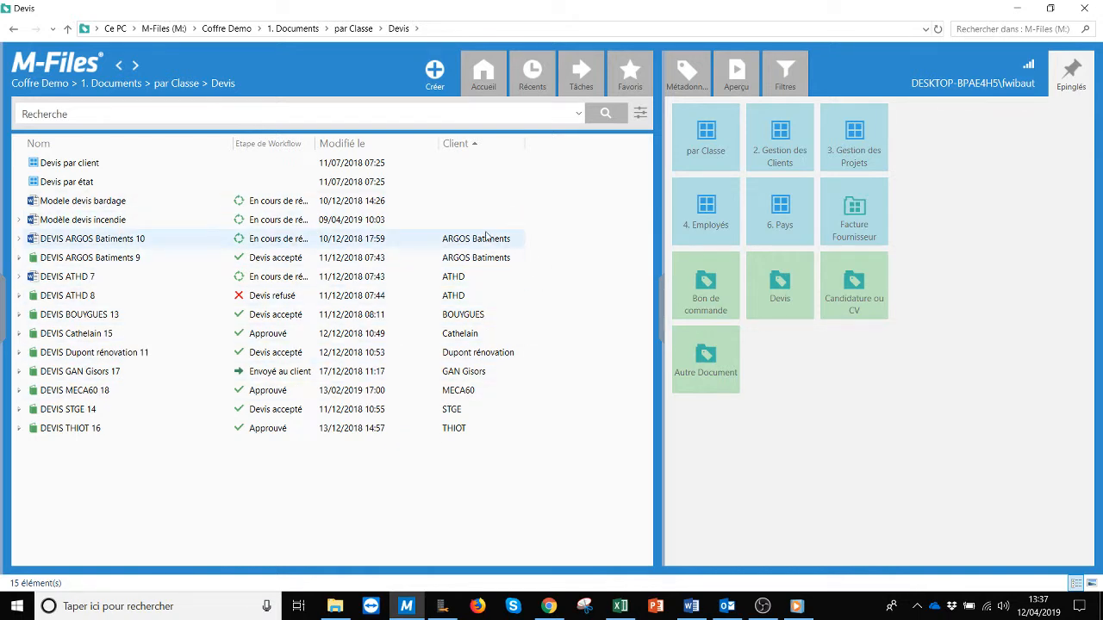
Step: Try creating a Devis document from the blank Microsoft Word Document (.docx) template, and abandon its metadata card
{"action": "left_click", "coordinate": [436, 70]}
{"action": "left_click", "coordinate": [365, 165]}
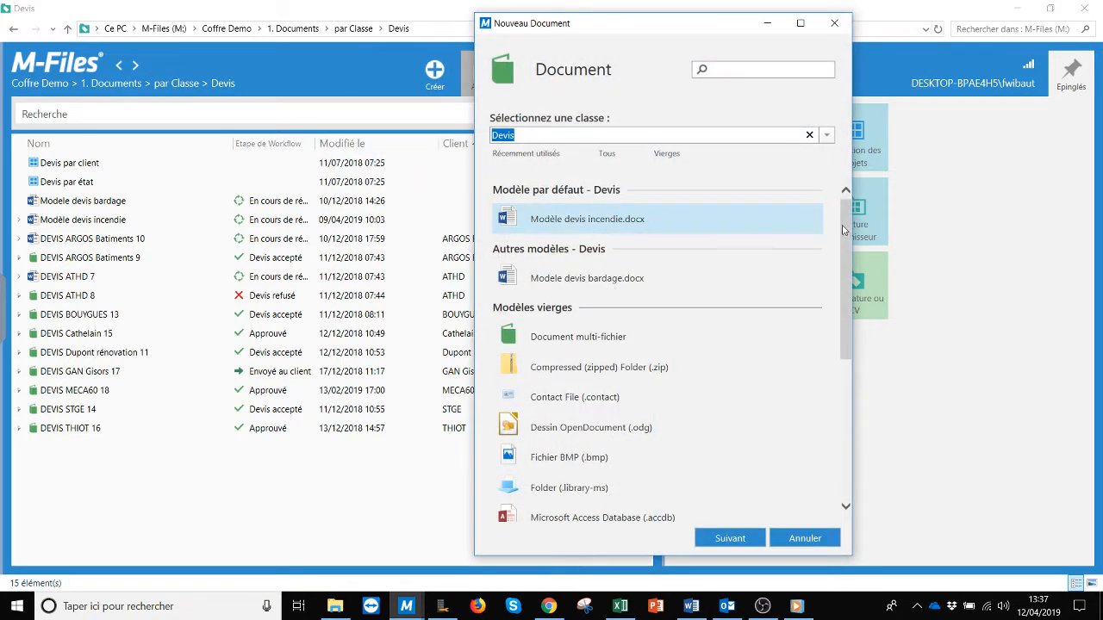
{"action": "left_click_drag", "start_coordinate": [847, 233], "coordinate": [844, 351]}
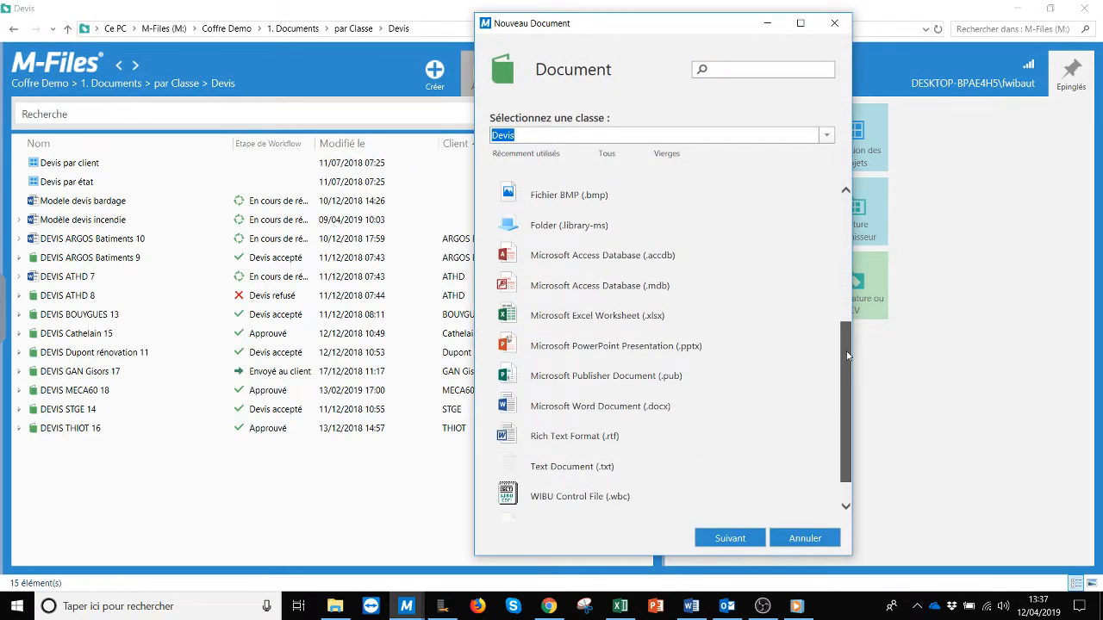
{"action": "left_click", "coordinate": [601, 411]}
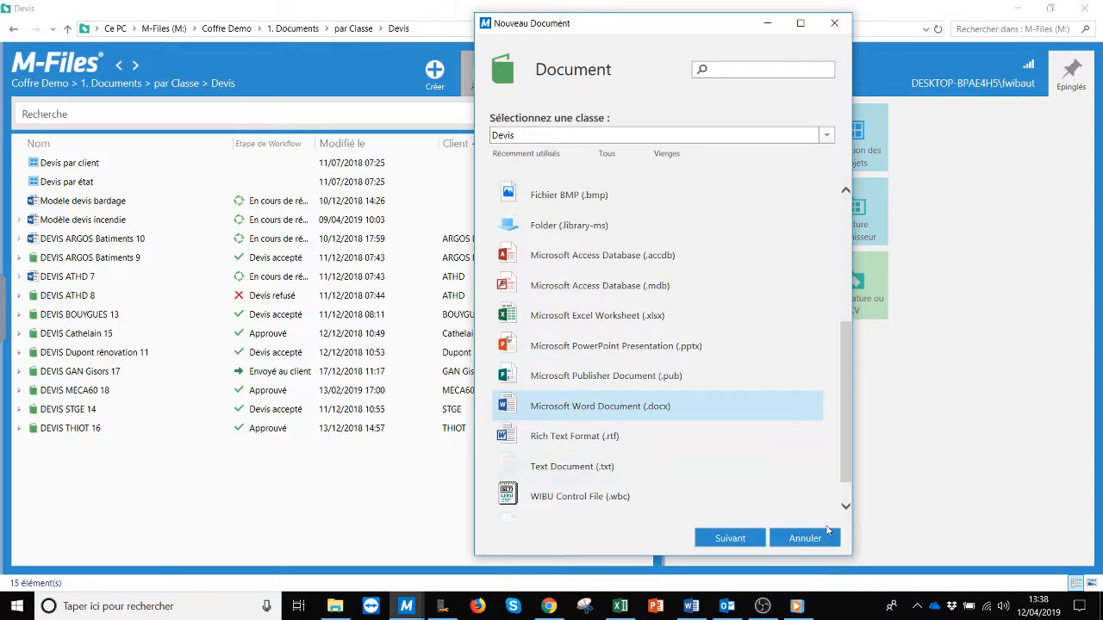
{"action": "left_click", "coordinate": [729, 540]}
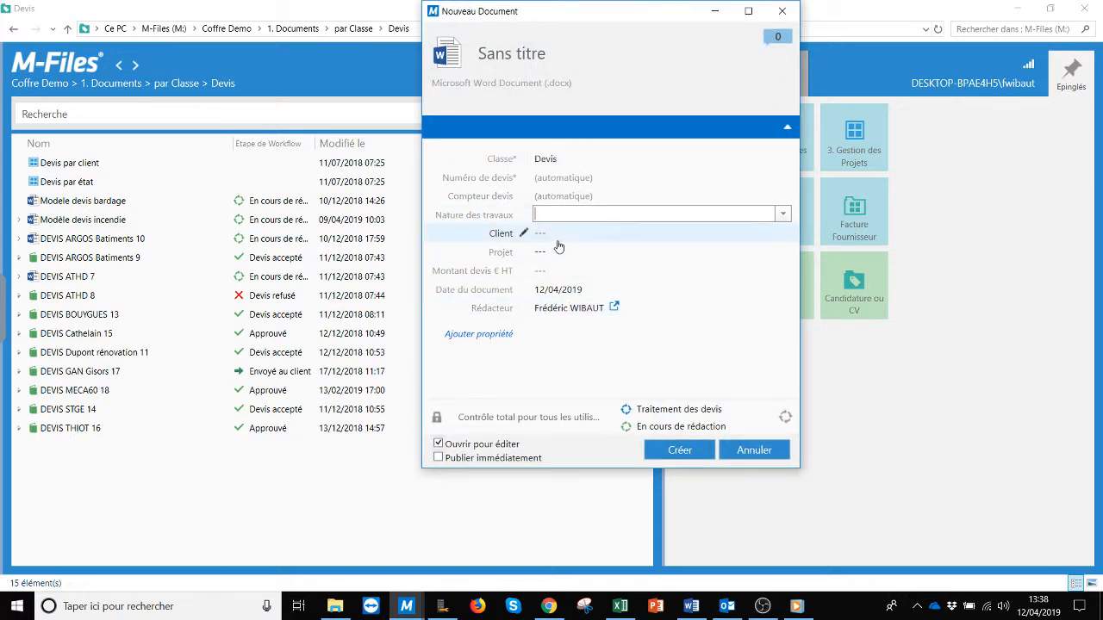
{"action": "left_click", "coordinate": [555, 213]}
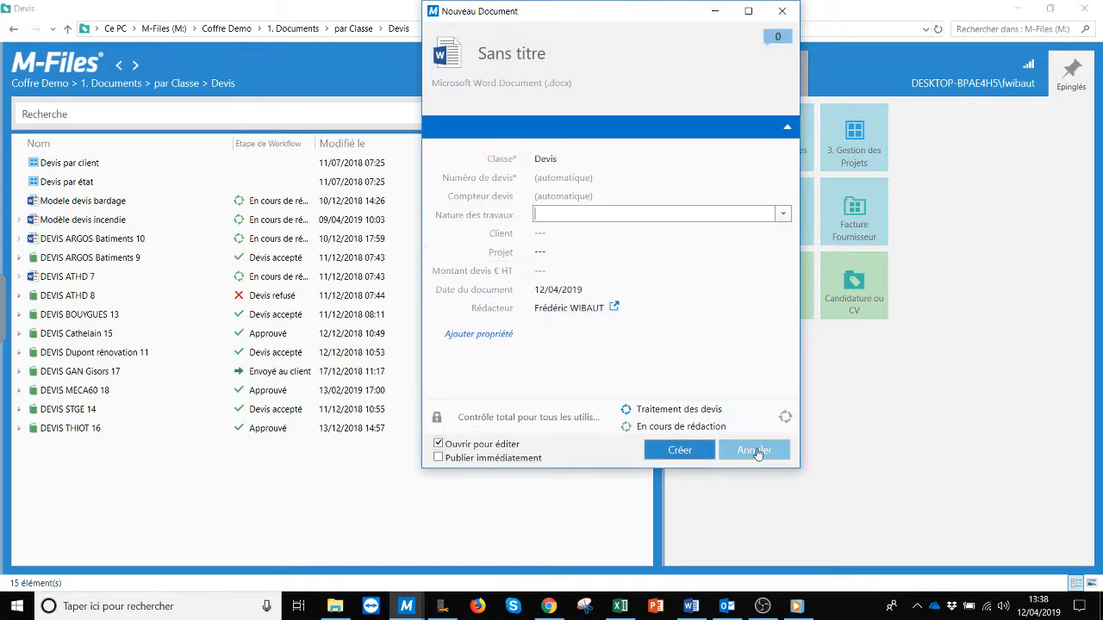
{"action": "left_click", "coordinate": [764, 454]}
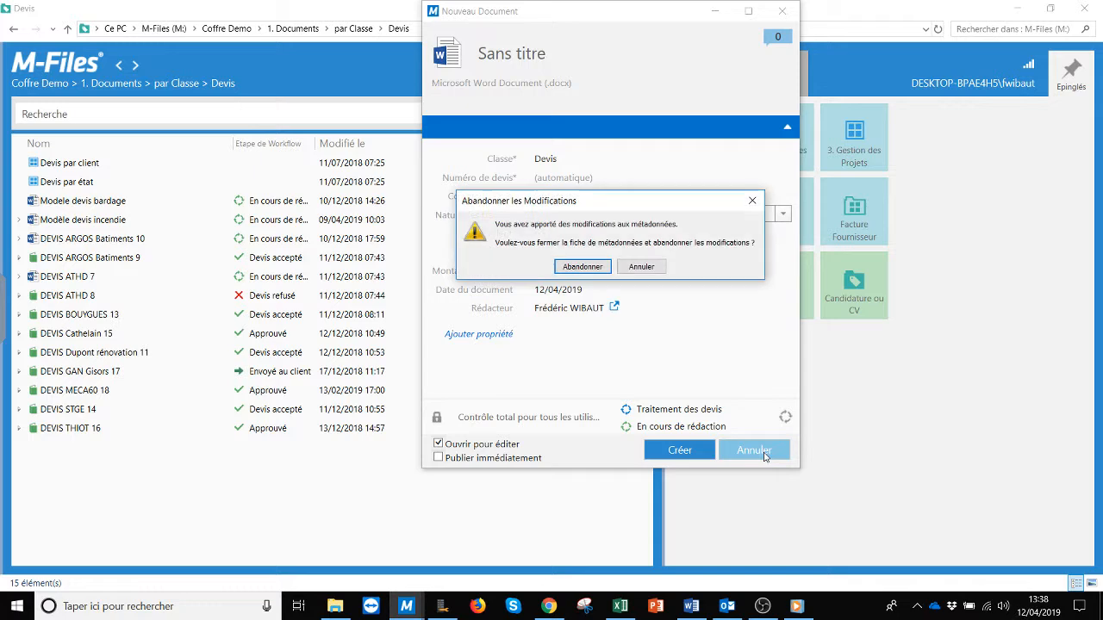
{"action": "left_click", "coordinate": [584, 268]}
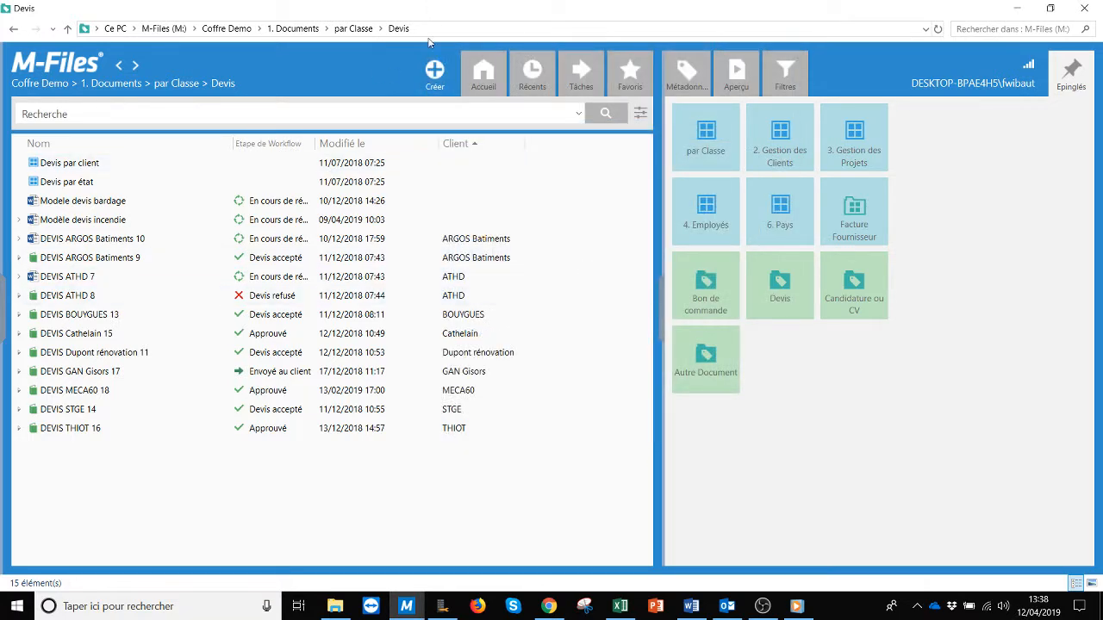
Step: Start a new document of class Devis from the template Modèle devis incendie.docx
{"action": "left_click", "coordinate": [435, 74]}
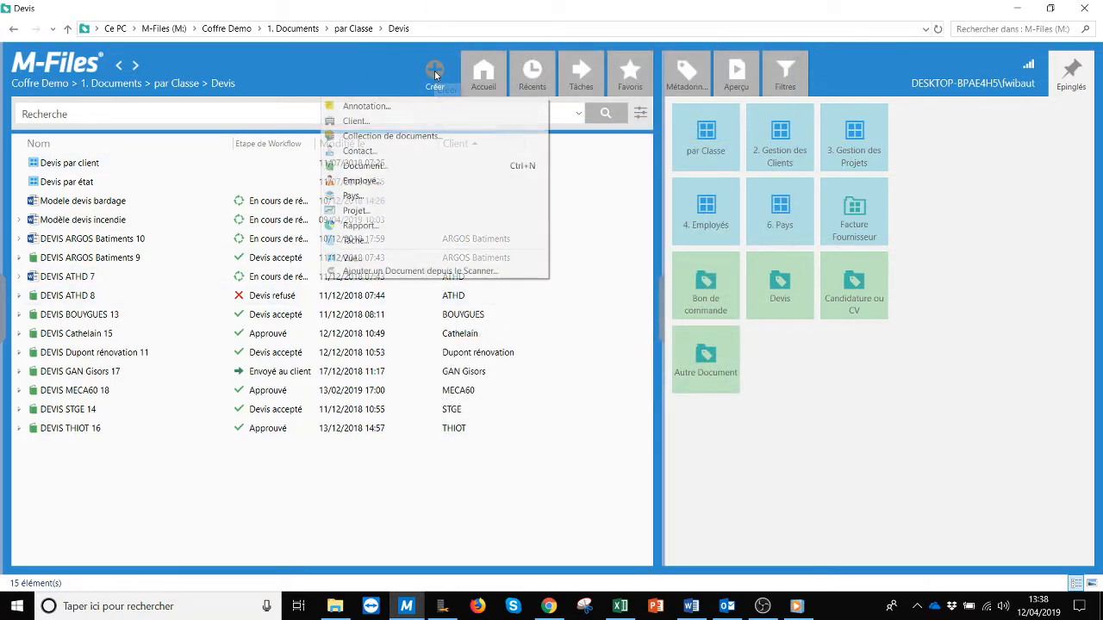
{"action": "left_click", "coordinate": [360, 166]}
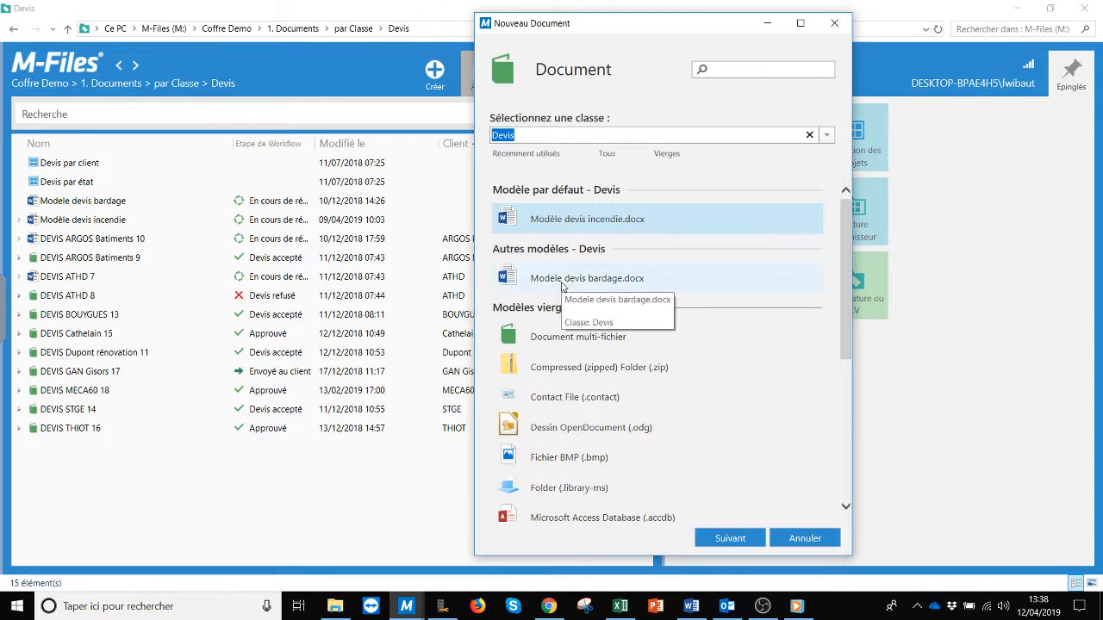
{"action": "left_click", "coordinate": [574, 222]}
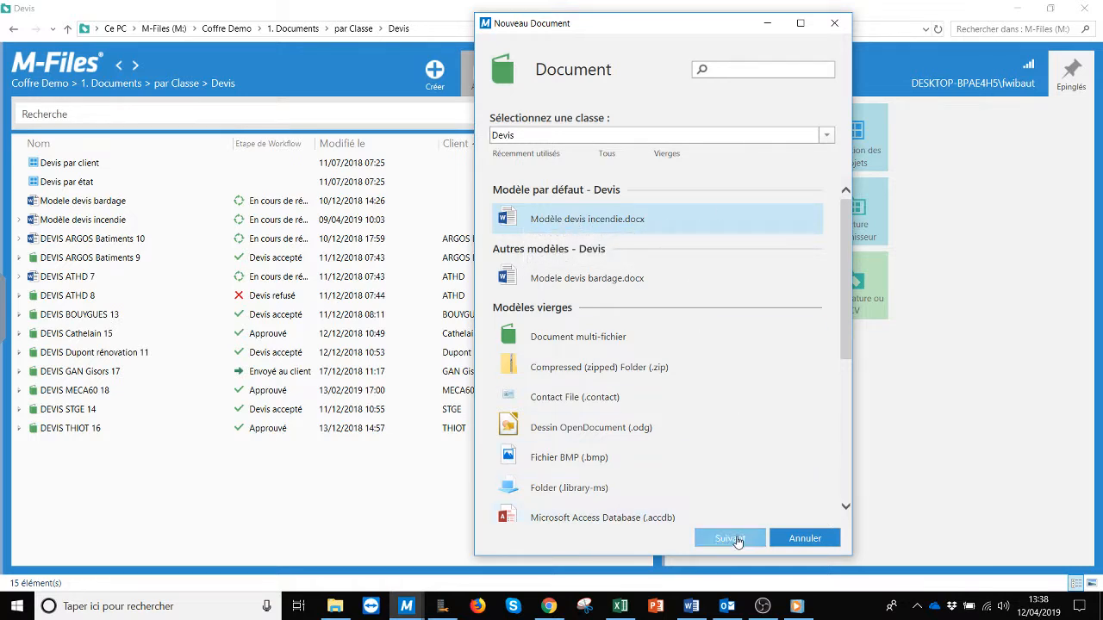
{"action": "left_click", "coordinate": [737, 541]}
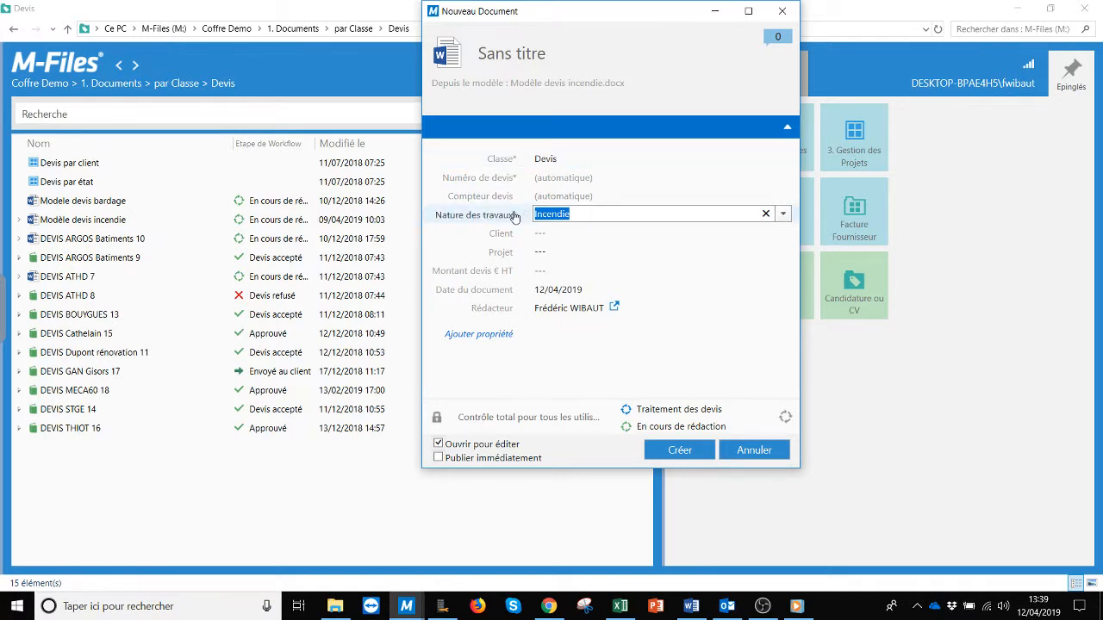
Step: Review the available options for Nature des travaux on the new quote, keeping Incendie
{"action": "left_click", "coordinate": [782, 214]}
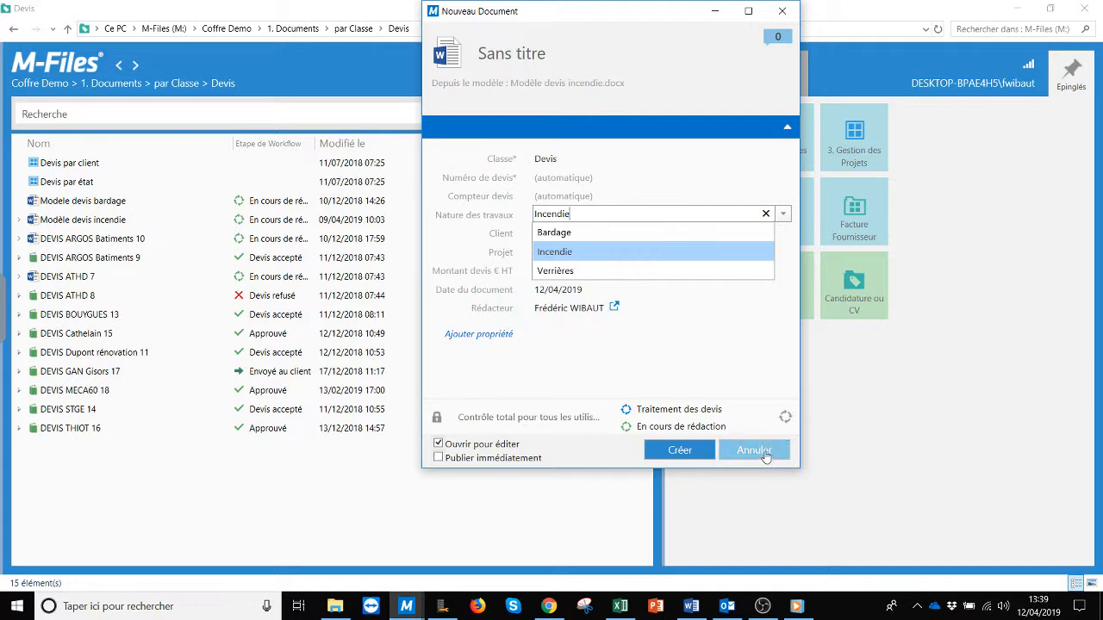
{"action": "left_click", "coordinate": [562, 381]}
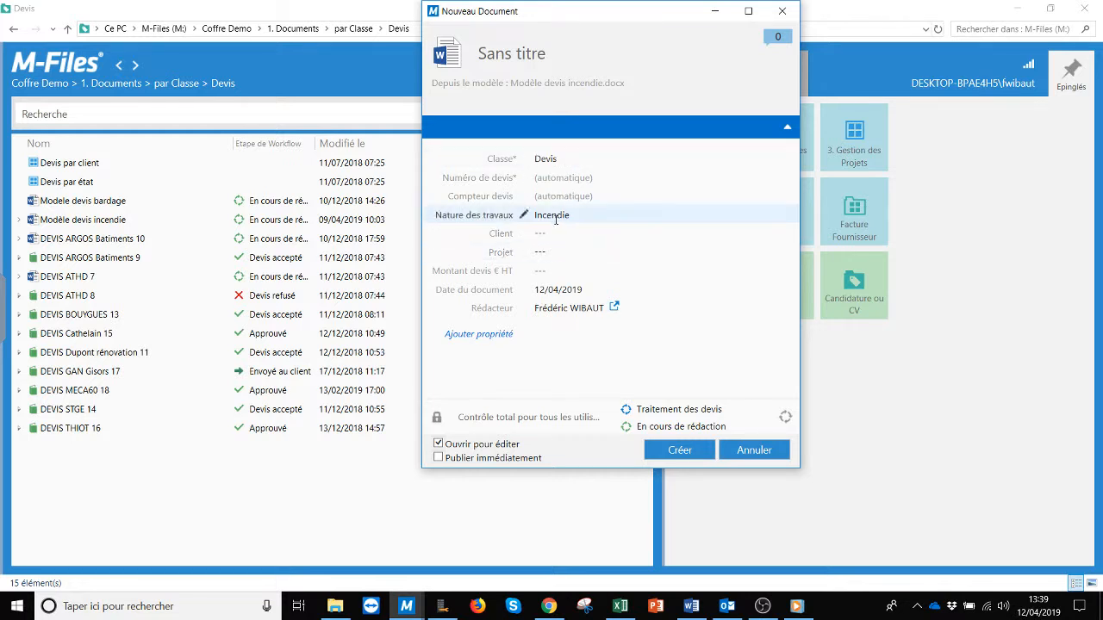
{"action": "left_click", "coordinate": [583, 217]}
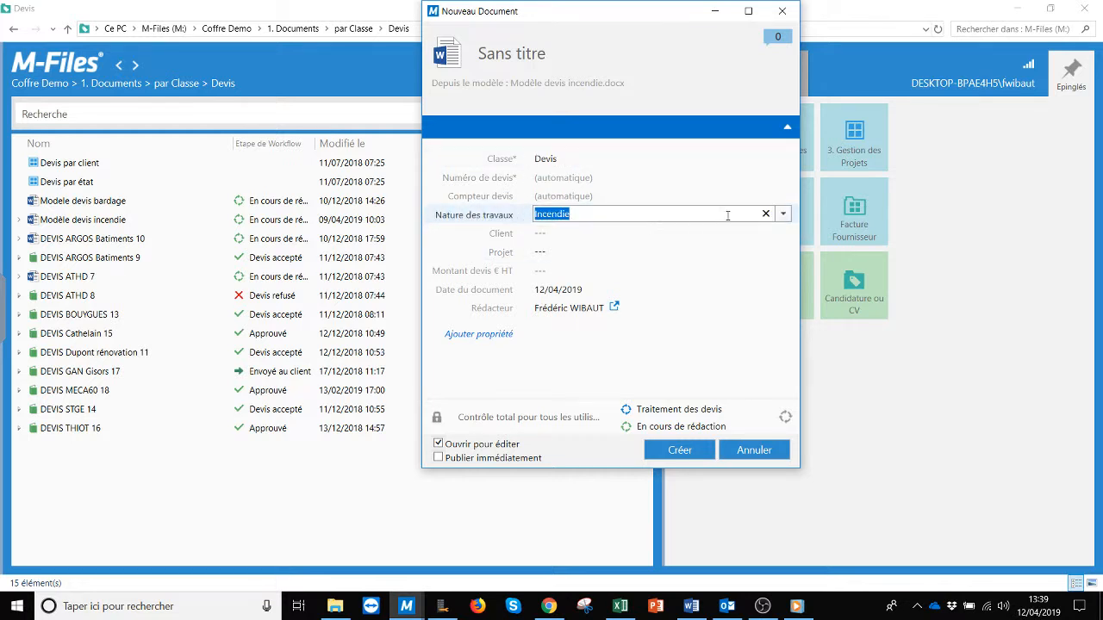
{"action": "left_click", "coordinate": [784, 215]}
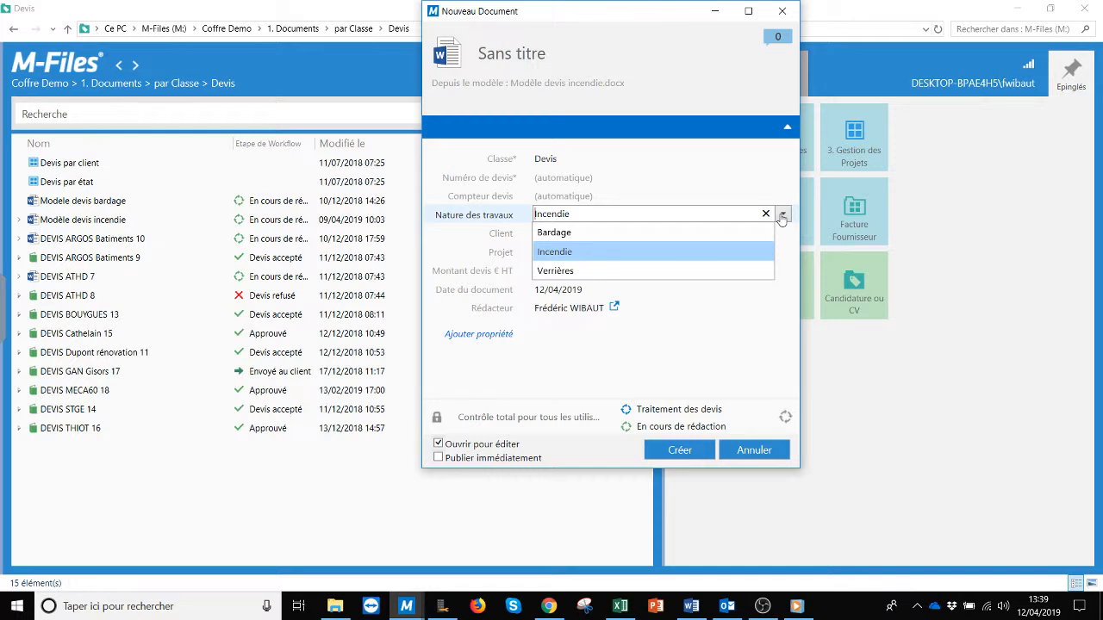
{"action": "left_click", "coordinate": [567, 355]}
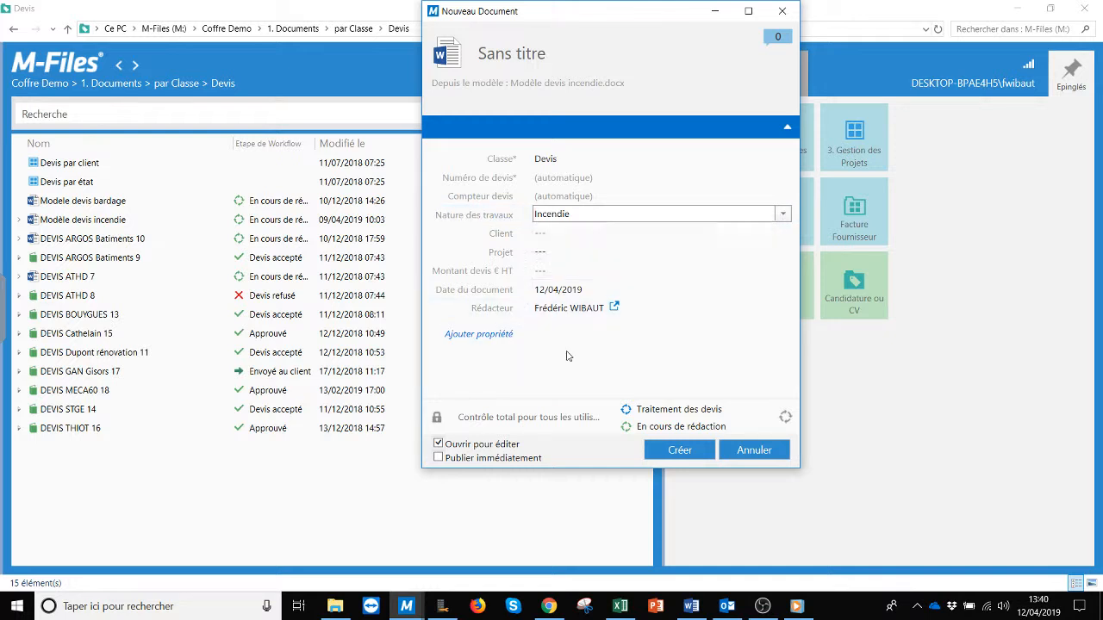
Step: Set the new quote's Montant devis € HT to 12345
{"action": "left_click", "coordinate": [541, 269]}
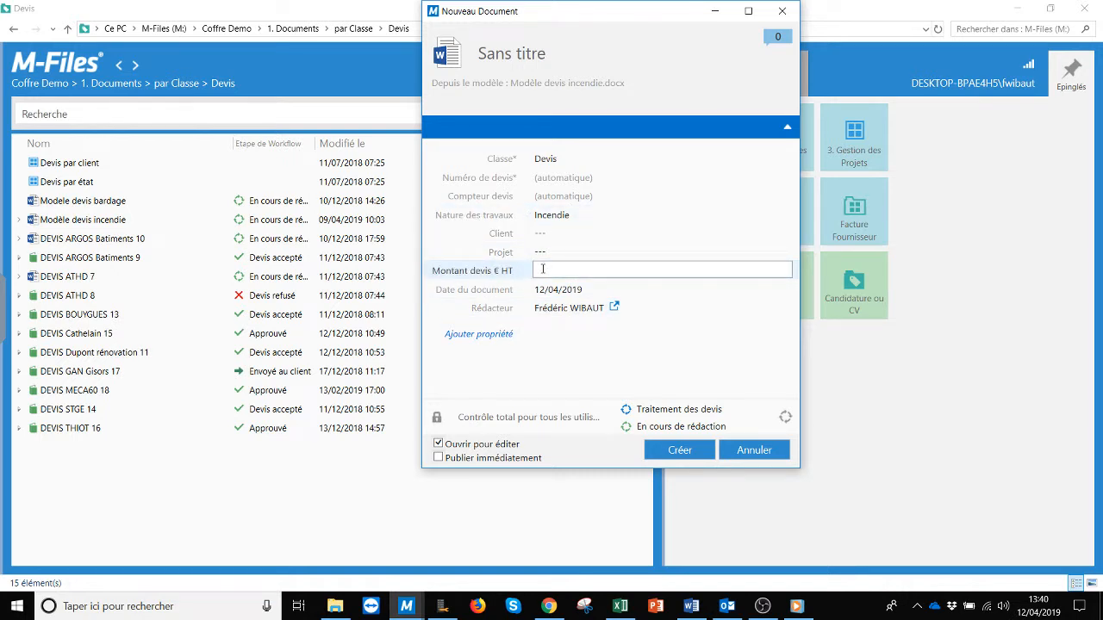
{"action": "type", "text": "12345"}
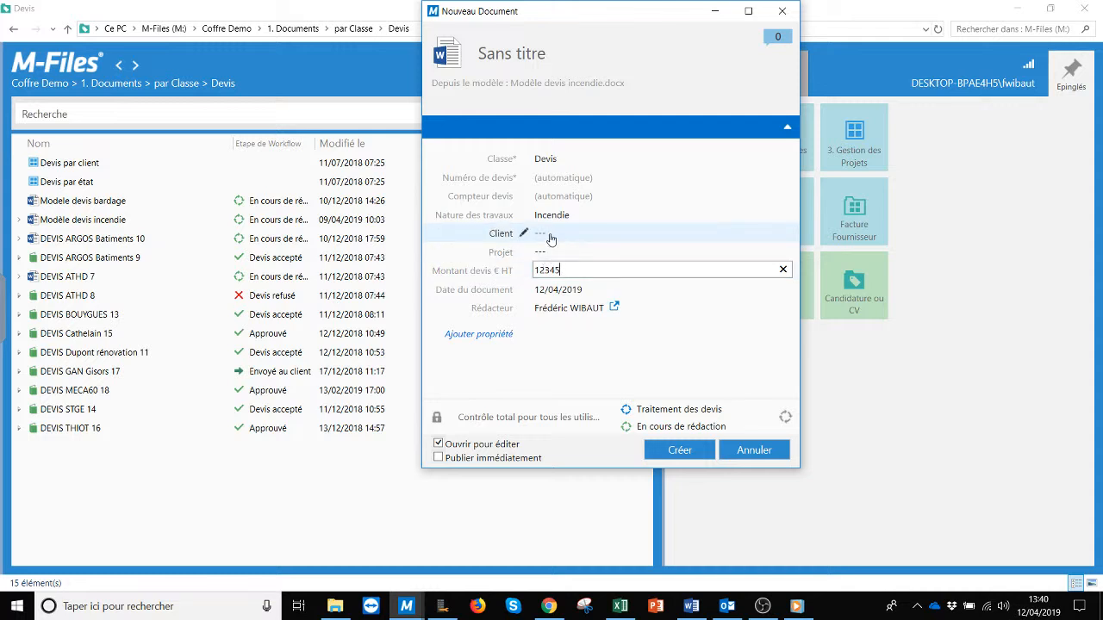
{"action": "left_click", "coordinate": [550, 233]}
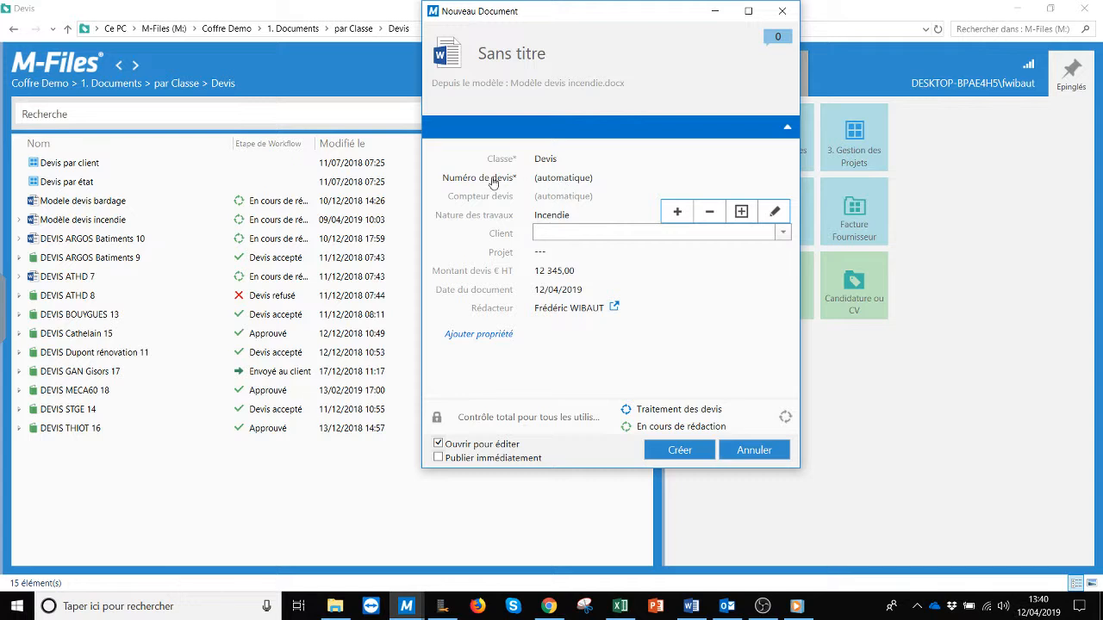
{"action": "left_click", "coordinate": [567, 182]}
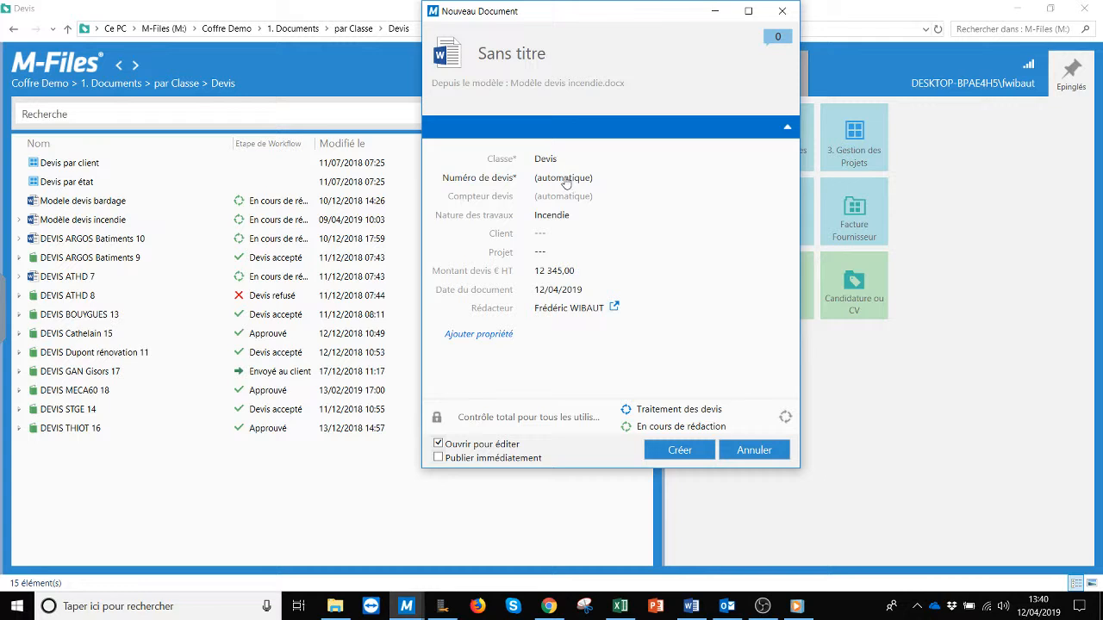
Step: Try Client démo as the quote's client, and clear the Client field again
{"action": "left_click", "coordinate": [547, 234]}
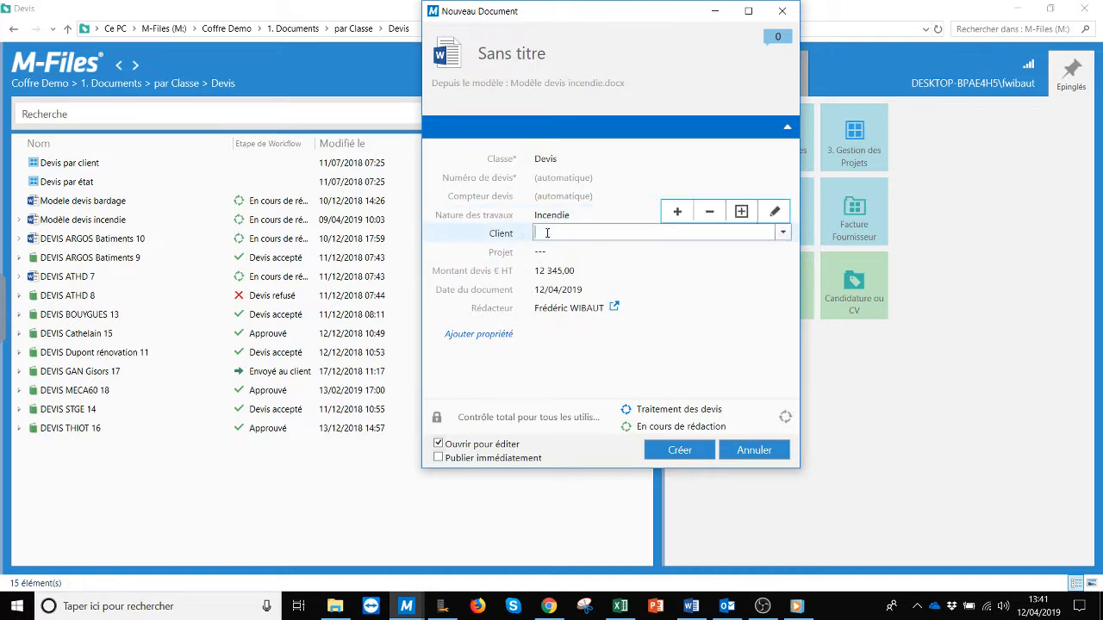
{"action": "left_click", "coordinate": [782, 233]}
{"action": "scroll", "coordinate": [780, 299], "scroll_direction": "down", "scroll_amount": 1}
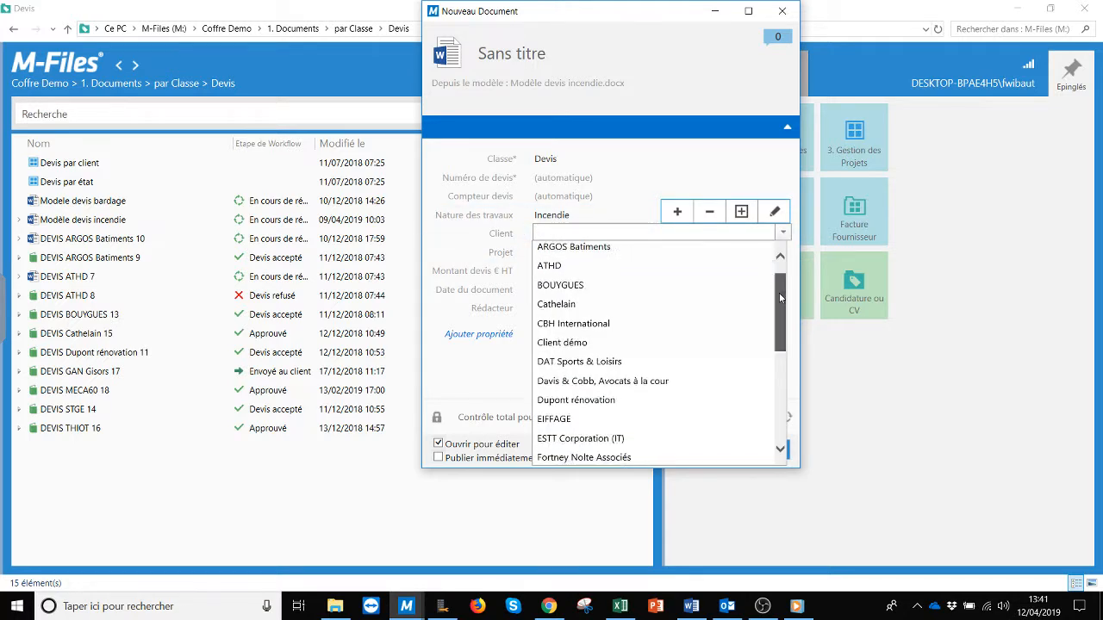
{"action": "left_click_drag", "start_coordinate": [780, 298], "coordinate": [782, 332]}
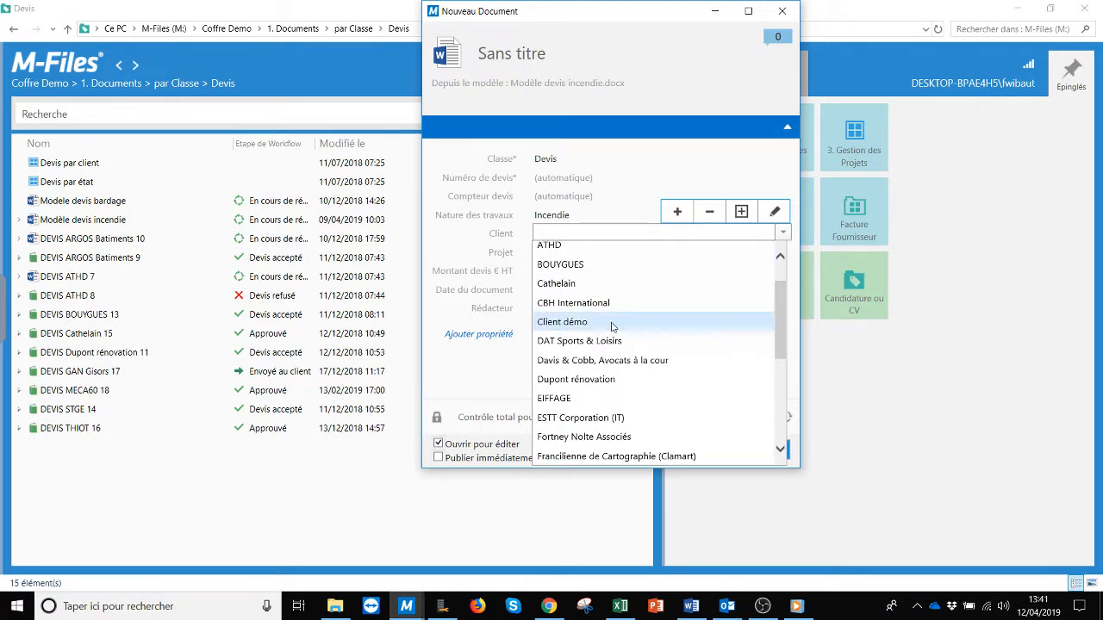
{"action": "left_click", "coordinate": [575, 331]}
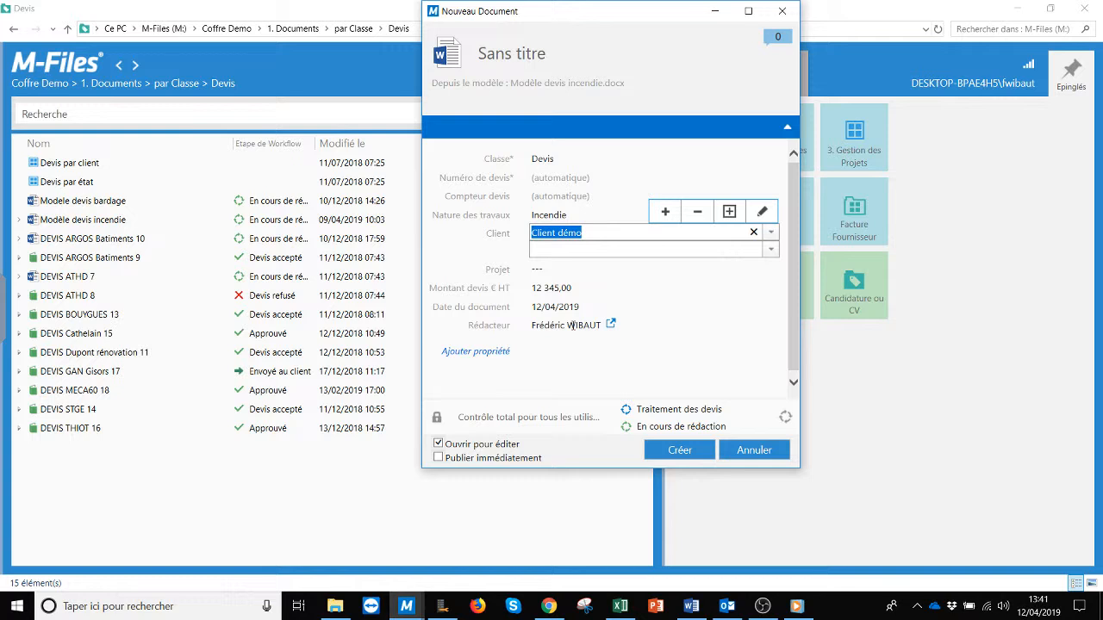
{"action": "left_click", "coordinate": [537, 269]}
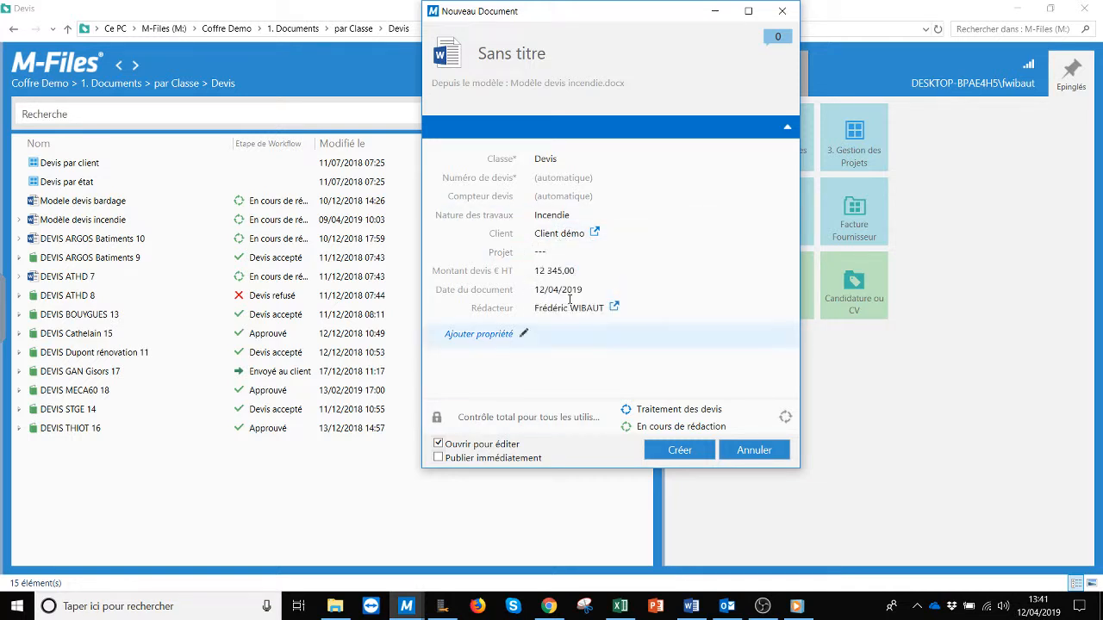
{"action": "left_click", "coordinate": [726, 231]}
{"action": "left_click", "coordinate": [753, 231]}
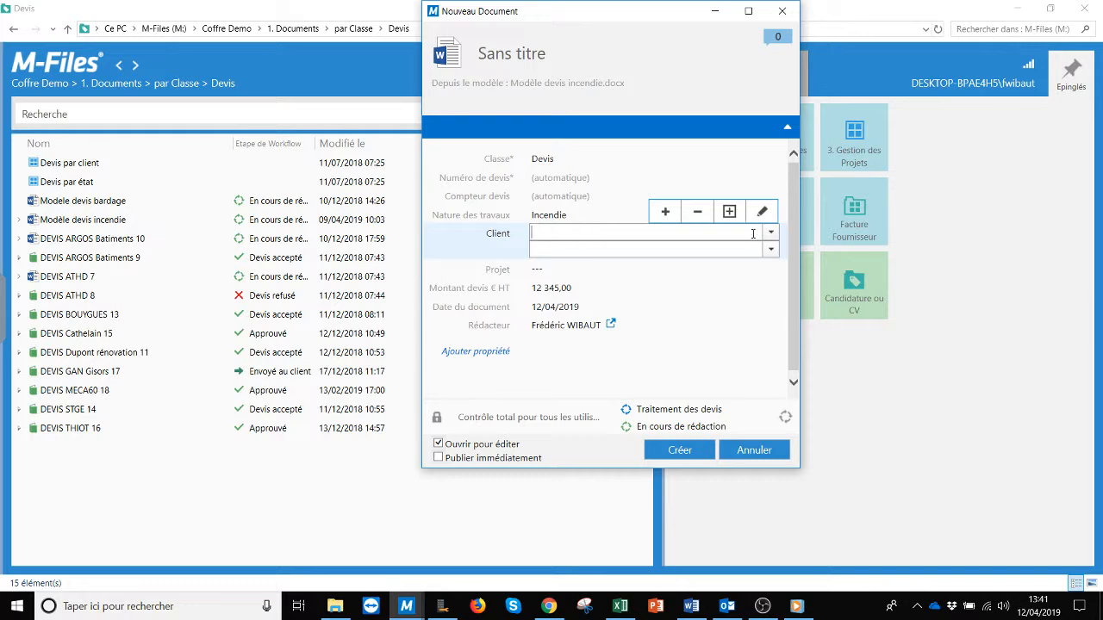
Step: Assign the project Détection Incendie Client Demo to the new quote
{"action": "left_click", "coordinate": [540, 271]}
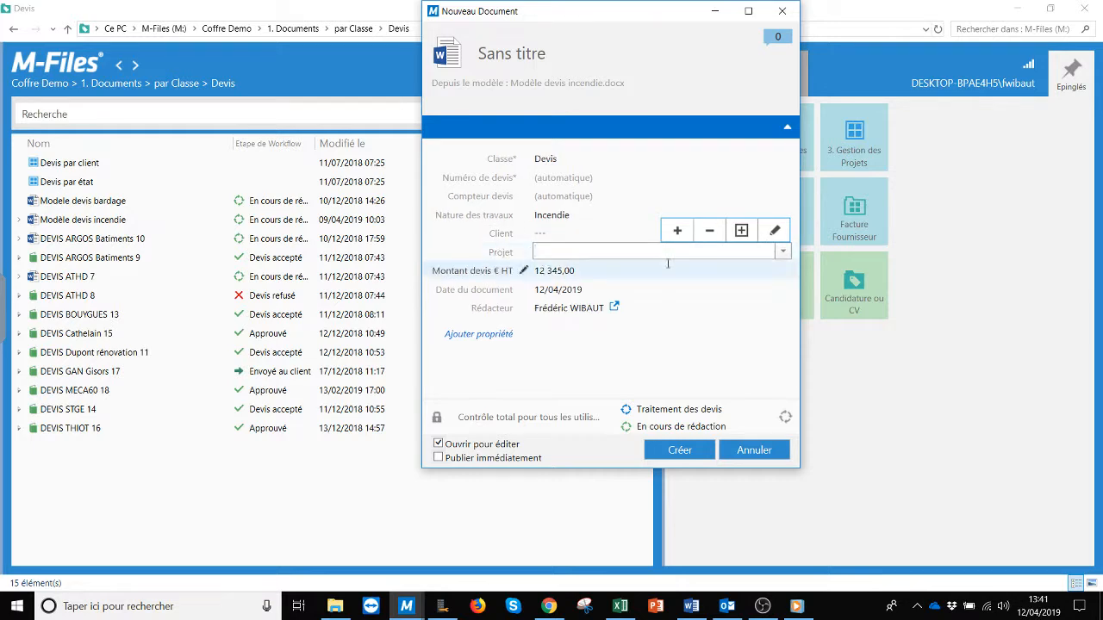
{"action": "left_click", "coordinate": [783, 252]}
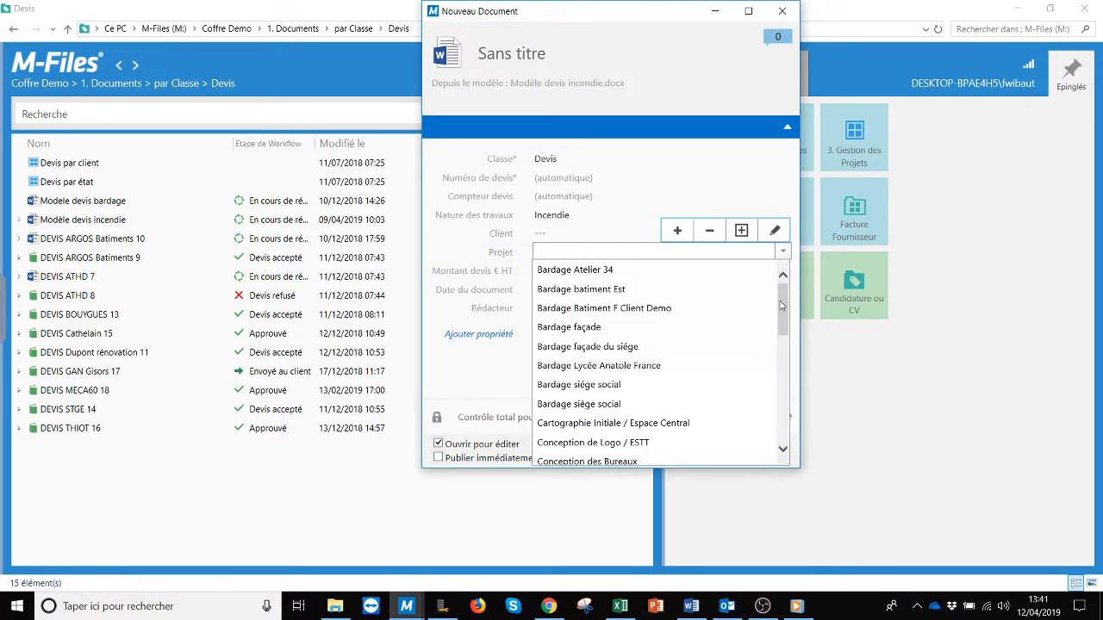
{"action": "mouse_move", "coordinate": [783, 301]}
{"action": "left_mouse_down"}
{"action": "mouse_move", "coordinate": [788, 395]}
{"action": "mouse_move", "coordinate": [783, 301]}
{"action": "left_mouse_up"}
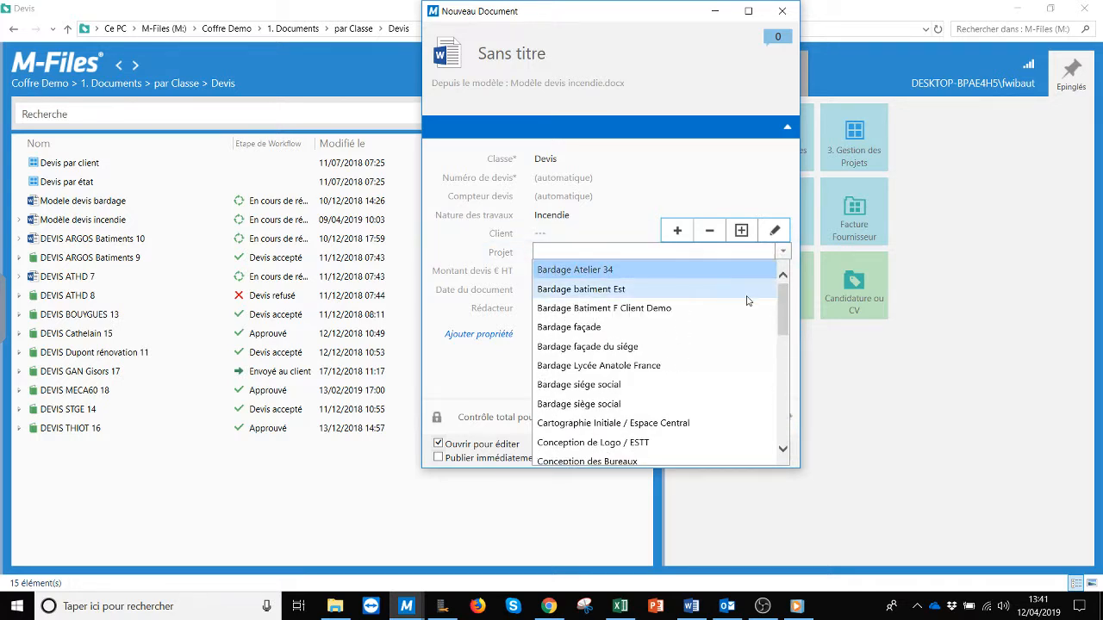
{"action": "left_click_drag", "start_coordinate": [784, 310], "coordinate": [782, 357]}
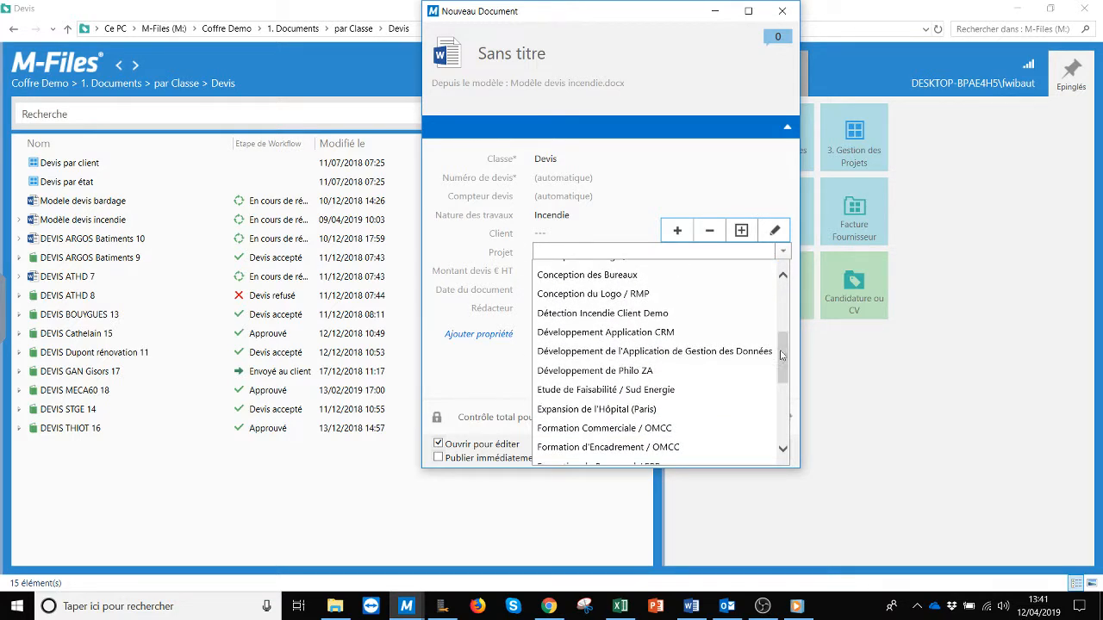
{"action": "left_click", "coordinate": [580, 314]}
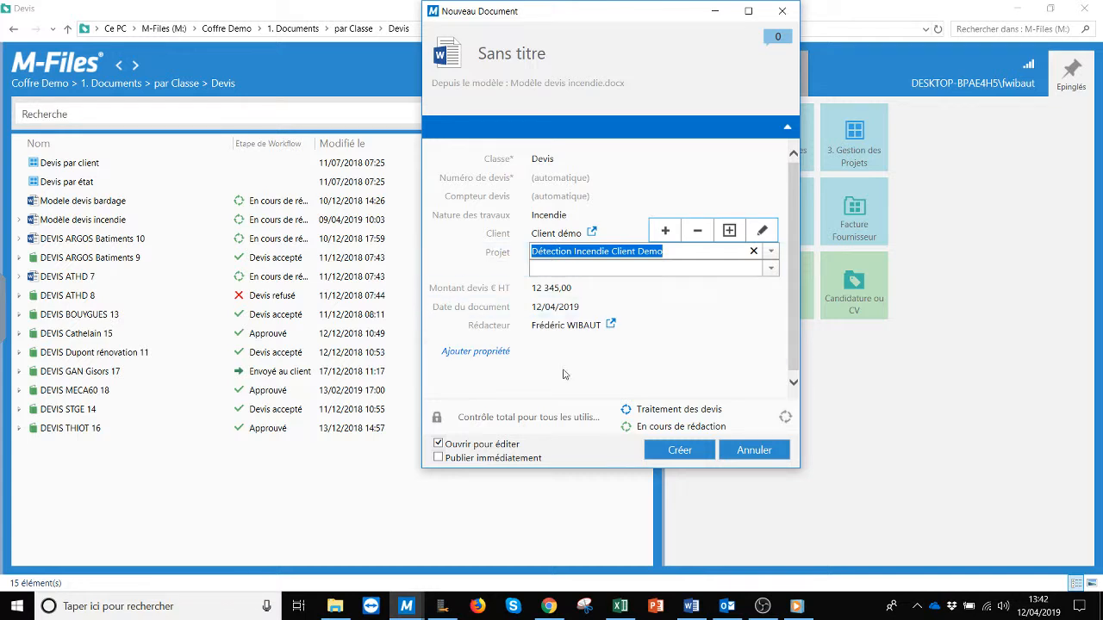
{"action": "left_click", "coordinate": [532, 387]}
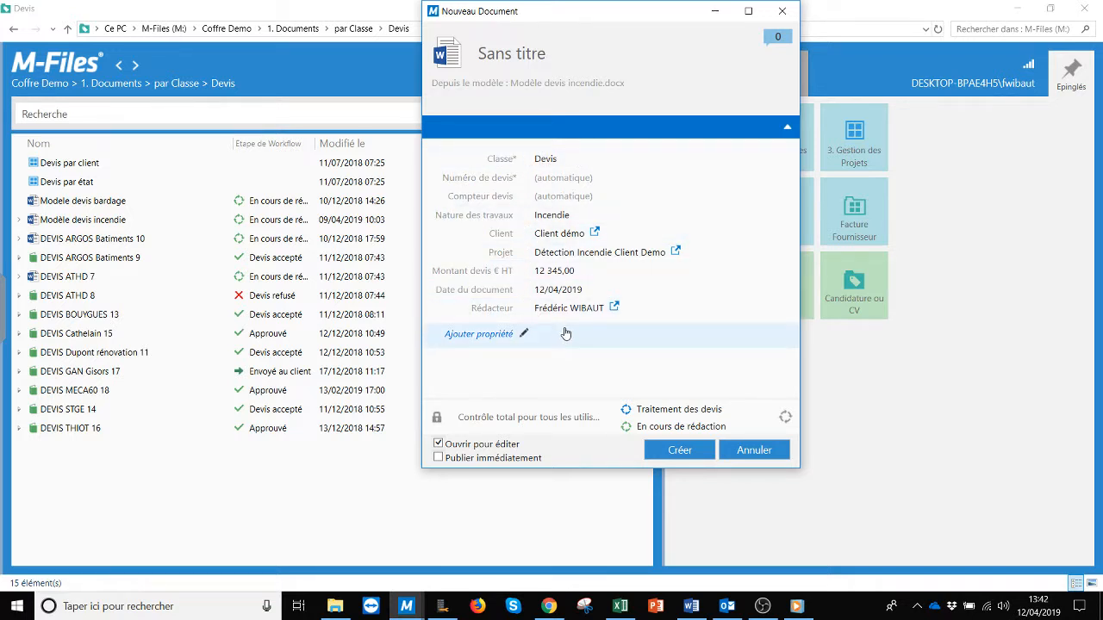
Step: Create the quote with its document opened for editing, and review the metadata filled into the Word template
{"action": "left_click", "coordinate": [689, 457]}
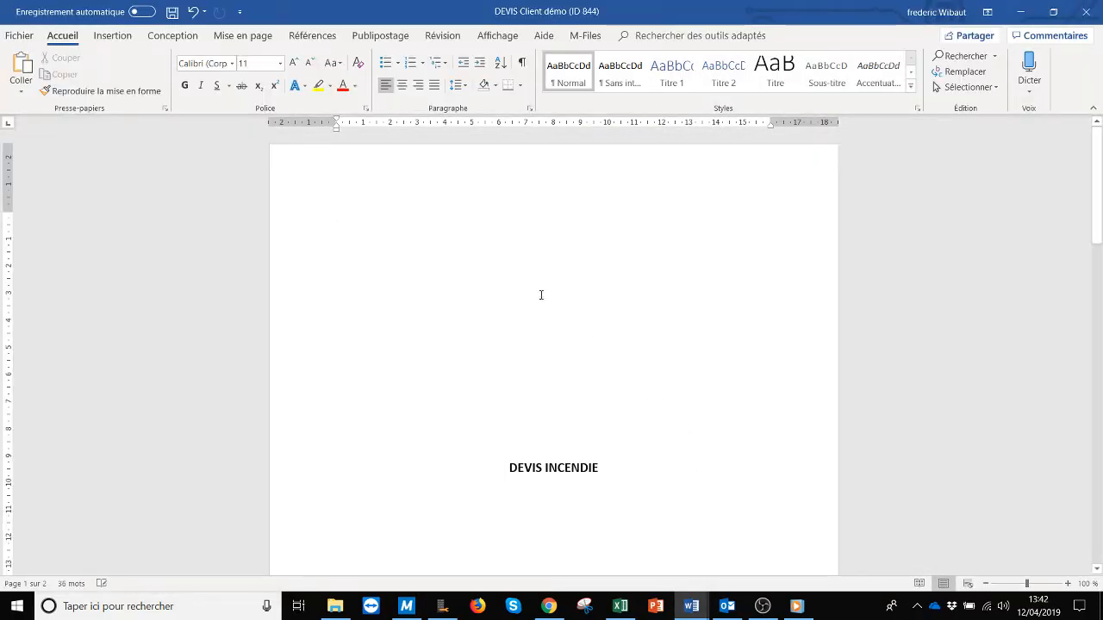
{"action": "scroll", "coordinate": [541, 295], "scroll_direction": "down", "scroll_amount": 10}
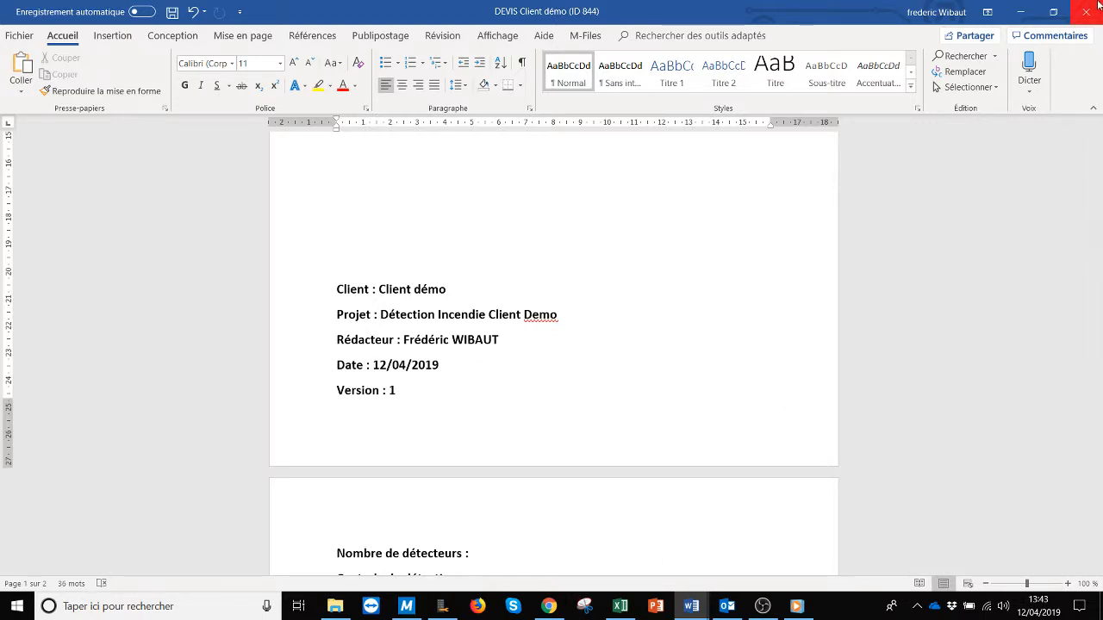
Step: Switch to Outlook and review the M-Files properties set for new documents in the Factures EDF folder under Coffre Demo
{"action": "left_click", "coordinate": [405, 608]}
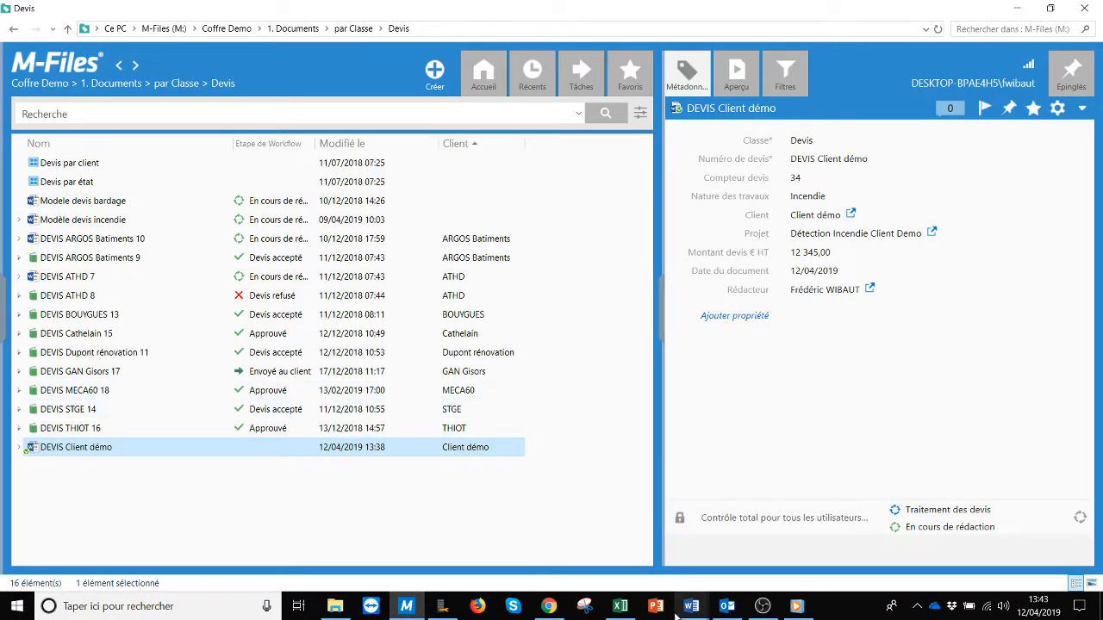
{"action": "left_click", "coordinate": [724, 608]}
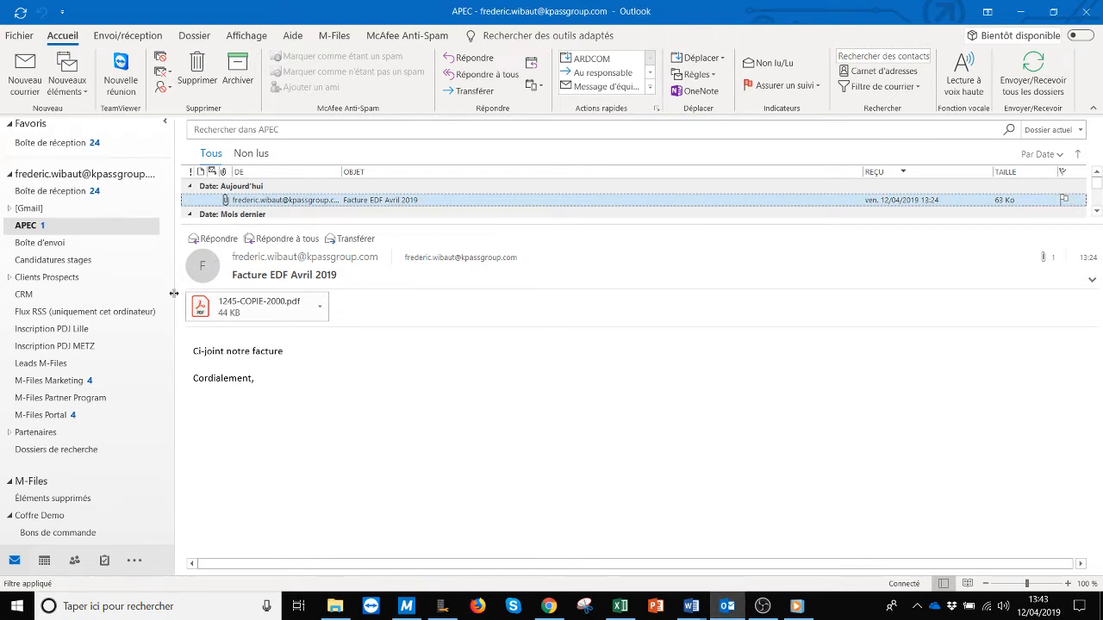
{"action": "scroll", "coordinate": [166, 298], "scroll_direction": "down", "scroll_amount": 2}
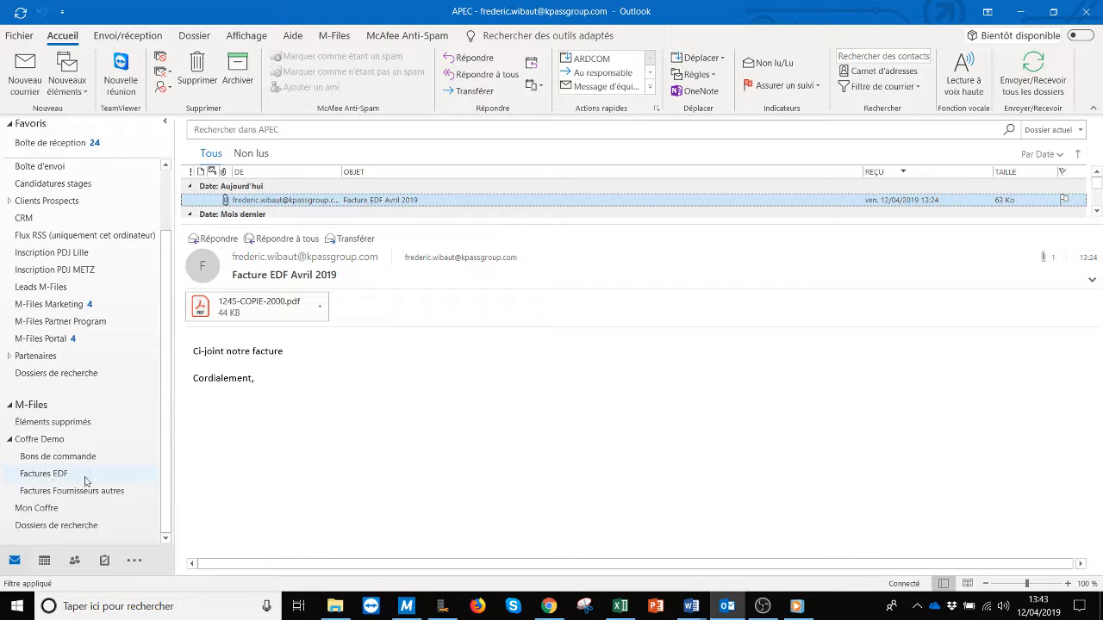
{"action": "right_click", "coordinate": [43, 475]}
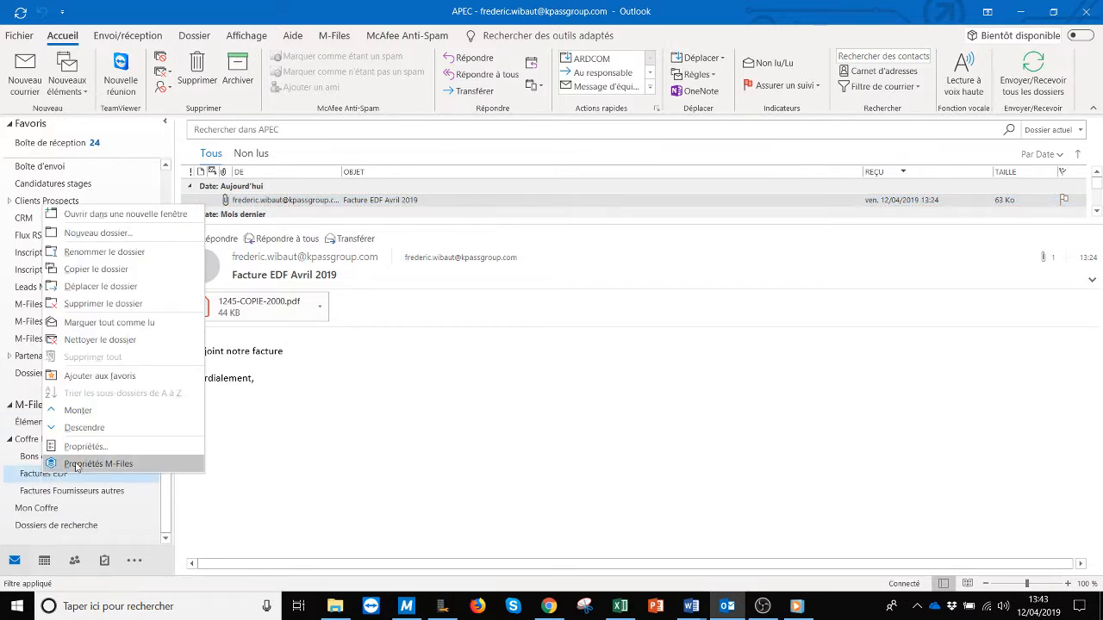
{"action": "left_click", "coordinate": [75, 468]}
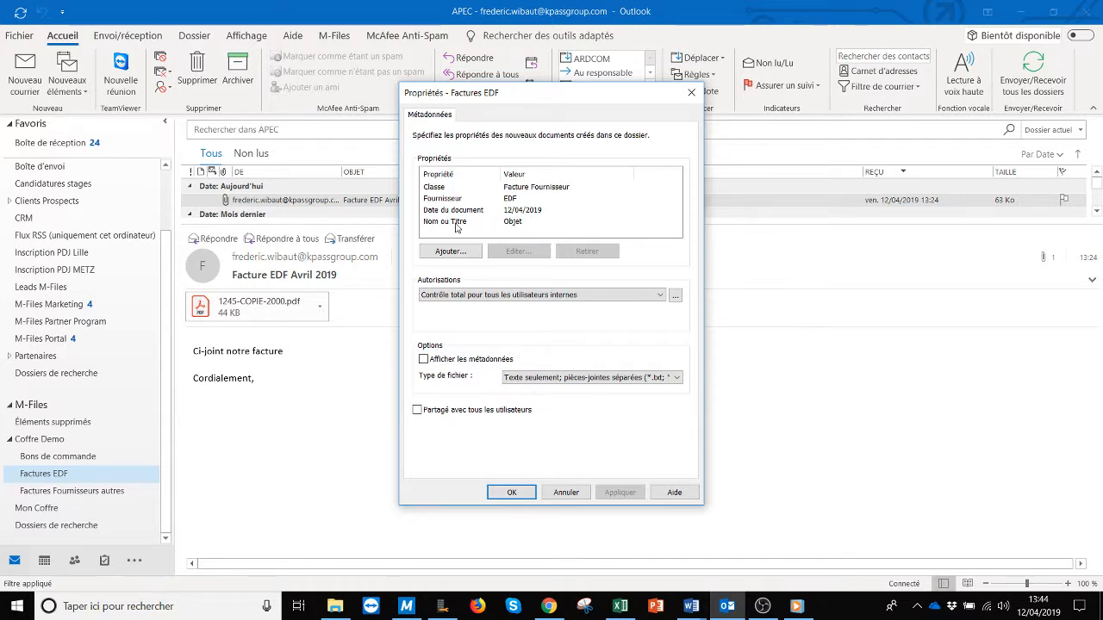
{"action": "left_click", "coordinate": [519, 493]}
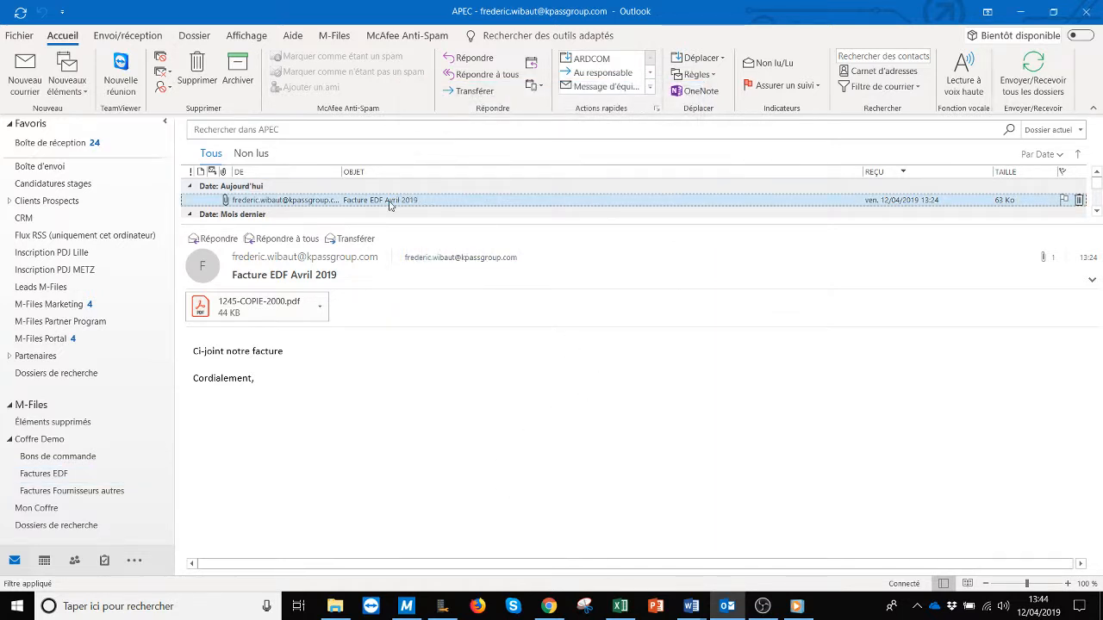
Step: File the email Facture EDF Avril 2019 with its PDF attachment in the Factures EDF folder of Coffre Demo
{"action": "left_click_drag", "start_coordinate": [307, 204], "coordinate": [63, 483]}
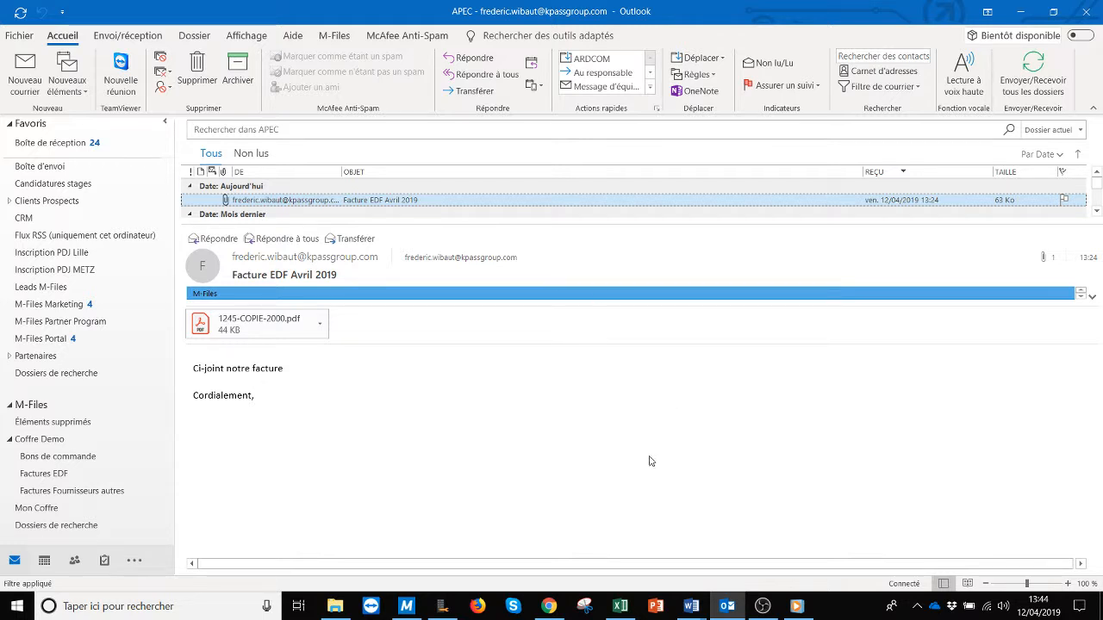
Step: Switch to M-Files, find Facture EDF Avril 2019 among the Facture Fournisseur documents, and examine its contained files and metadata
{"action": "left_click", "coordinate": [407, 608]}
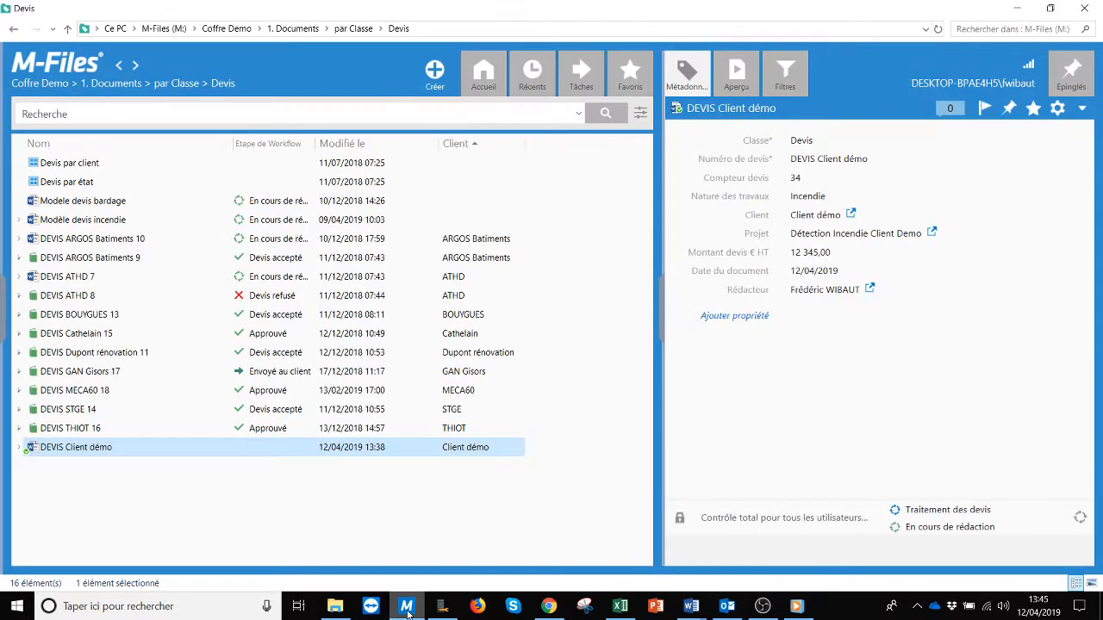
{"action": "left_click", "coordinate": [483, 78]}
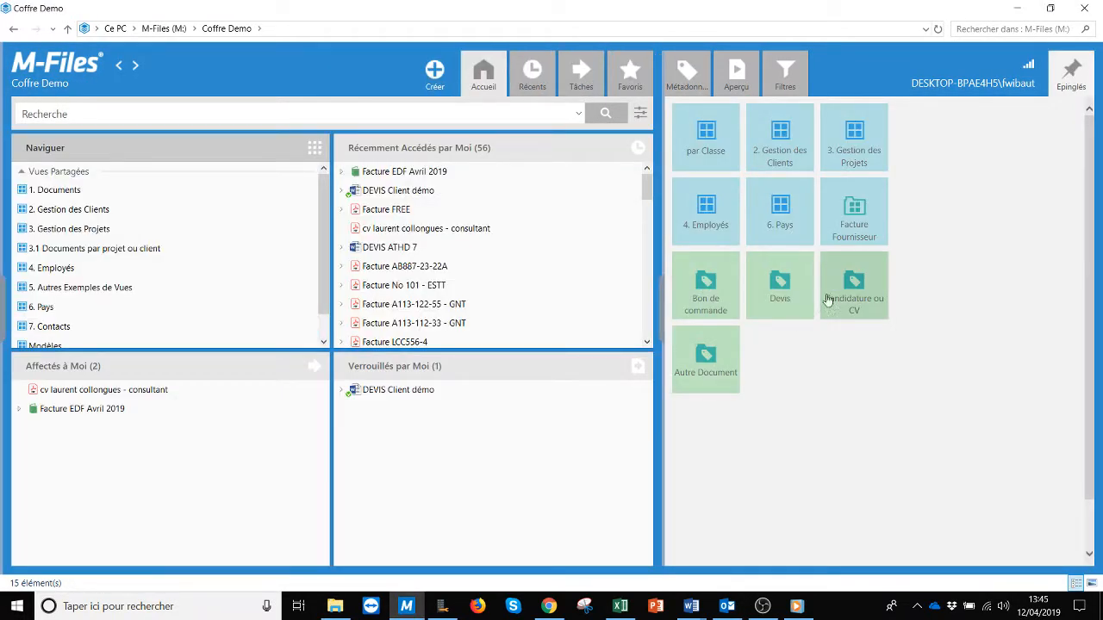
{"action": "left_click", "coordinate": [853, 214]}
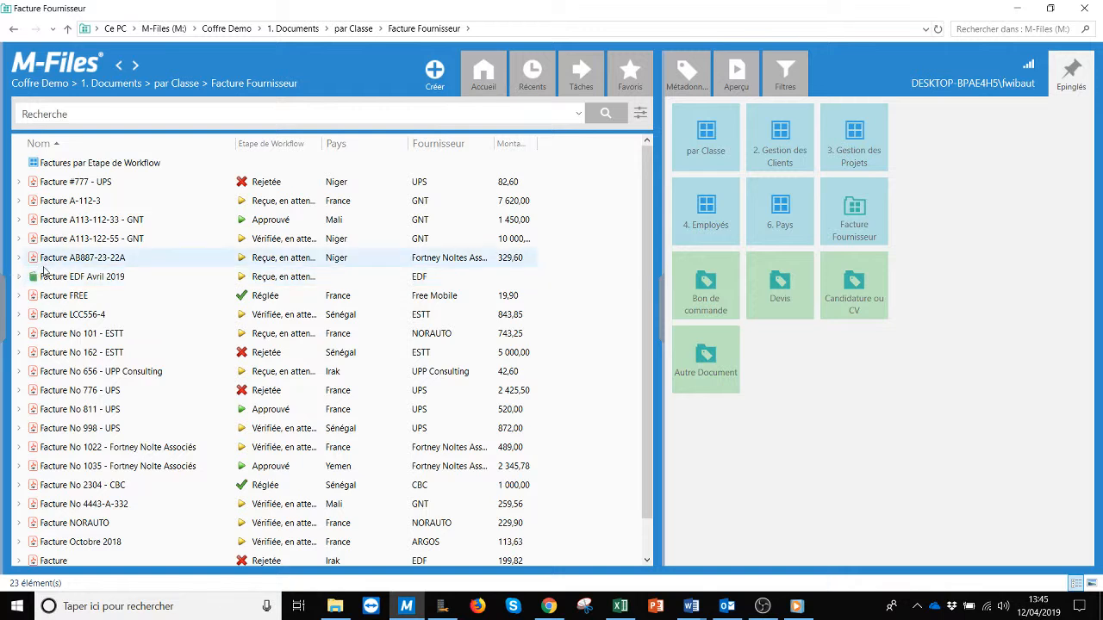
{"action": "left_click", "coordinate": [19, 277]}
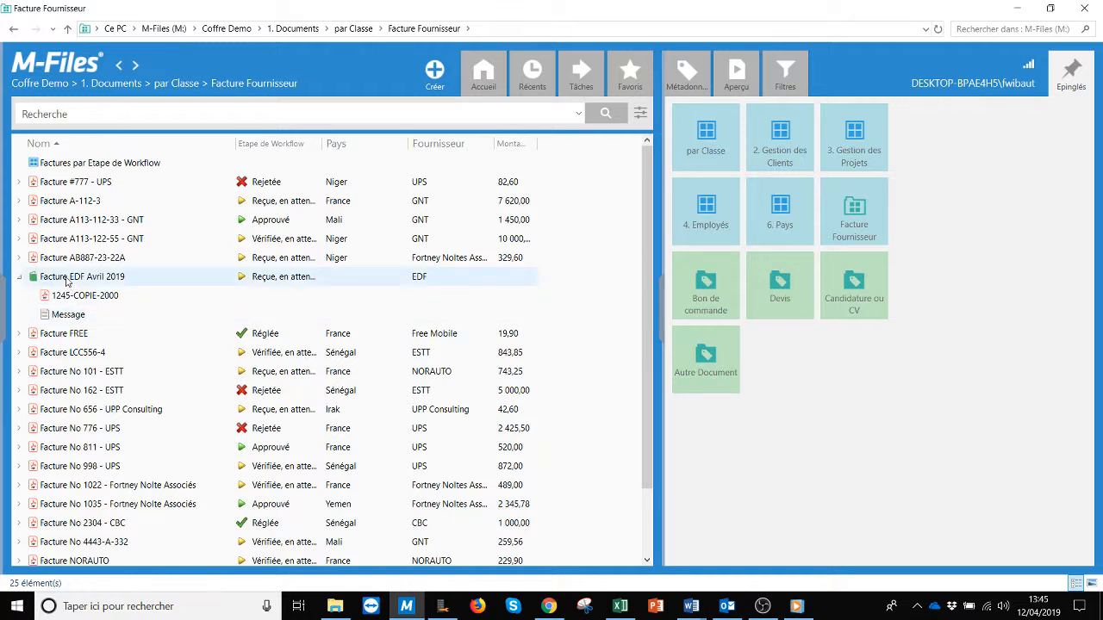
{"action": "left_click", "coordinate": [67, 280]}
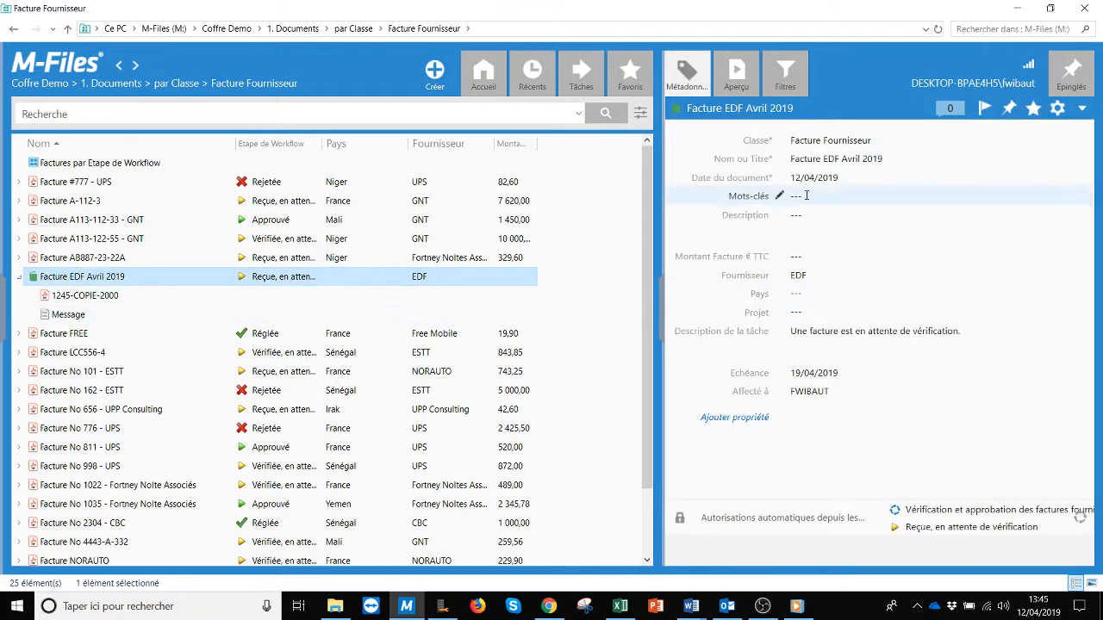